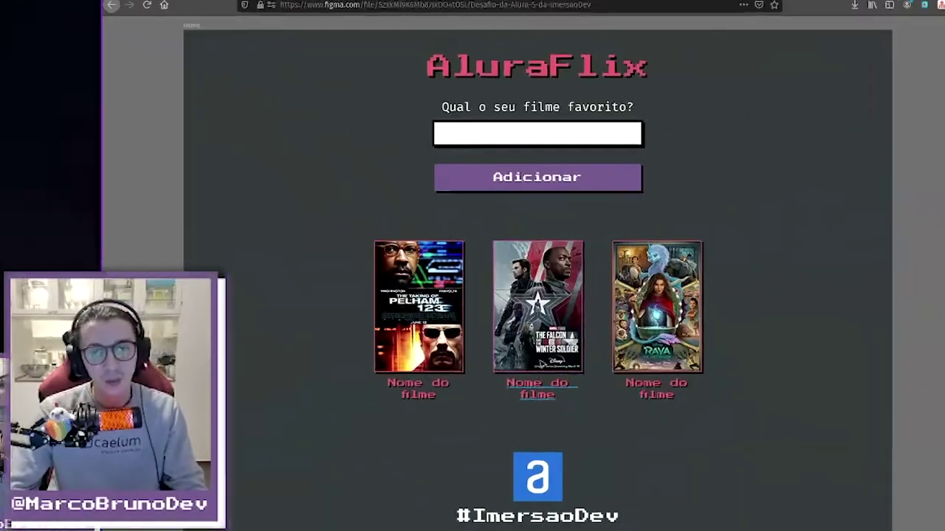
Step: Drag the AluraFlix frame's bottom edge down to make the frame 1376 px tall
left_click(557, 355)
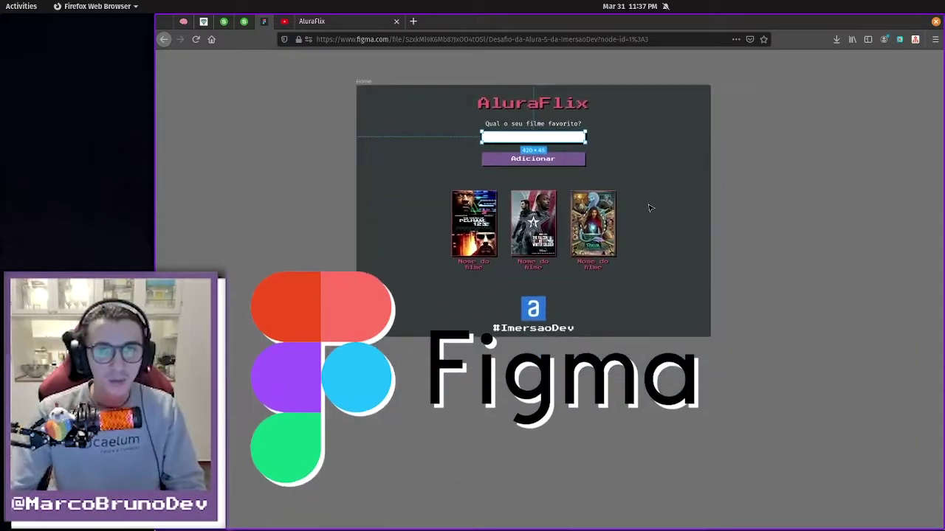
scroll(661, 208, "up", 2)
scroll(711, 298, "up", 2)
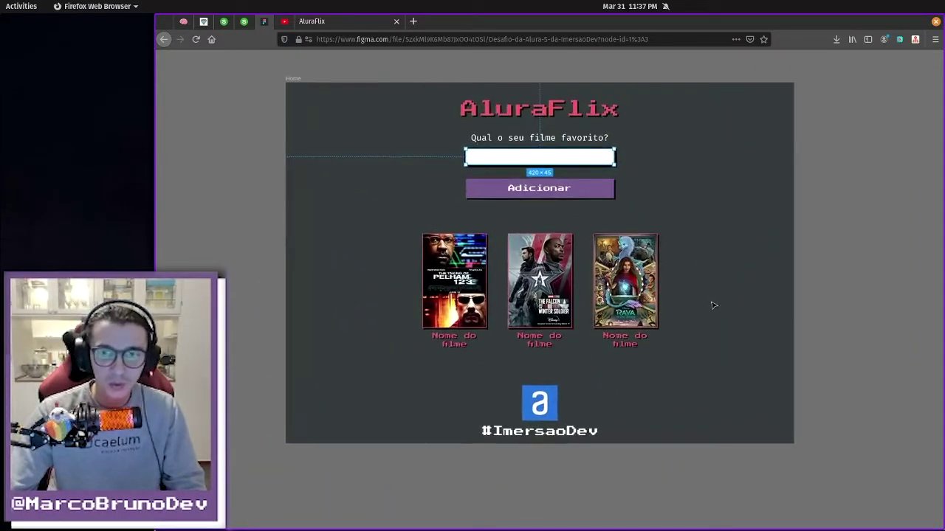
scroll(701, 284, "up", 2)
scroll(719, 271, "left", 2)
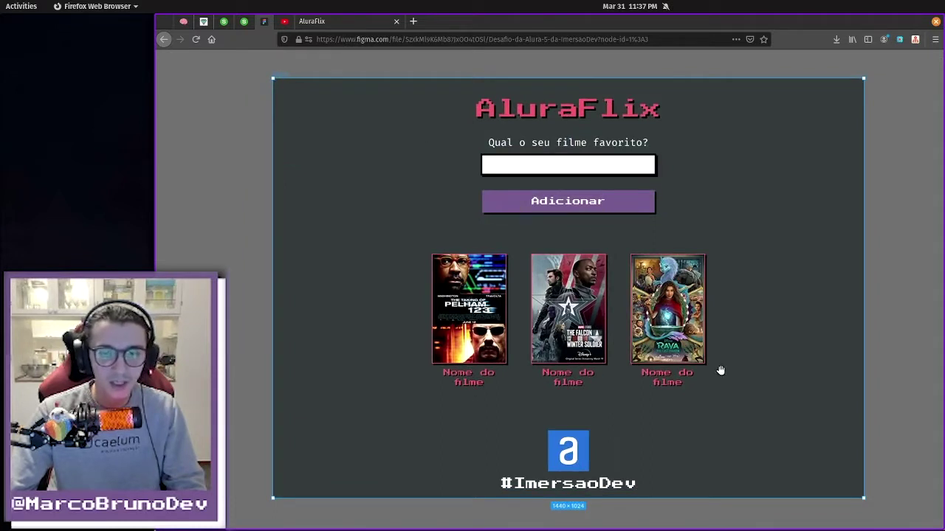
left_click_drag(721, 371, 696, 70)
left_click_drag(668, 164, 645, 371)
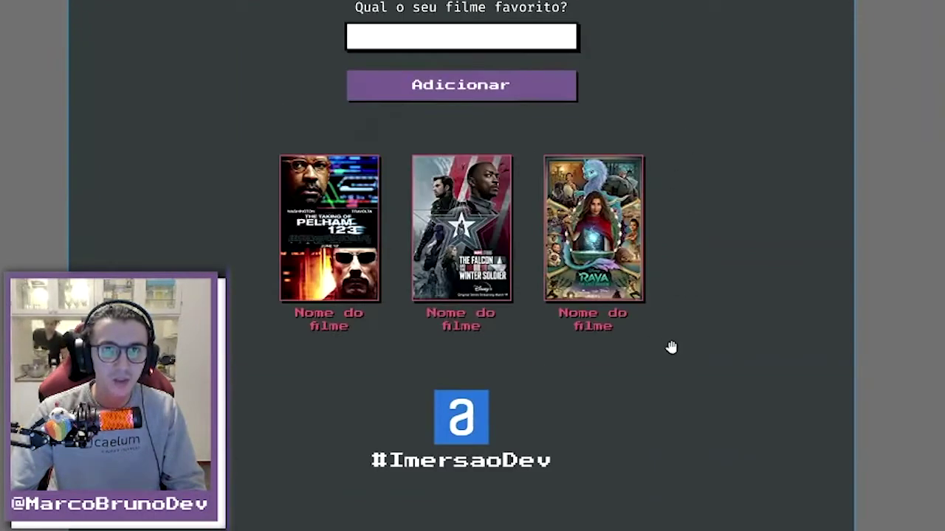
Step: Check the #ImersaoDev logo group now sitting at the frame's bottom
scroll(664, 295, "up", 3)
scroll(672, 251, "down", 4)
left_click(546, 354)
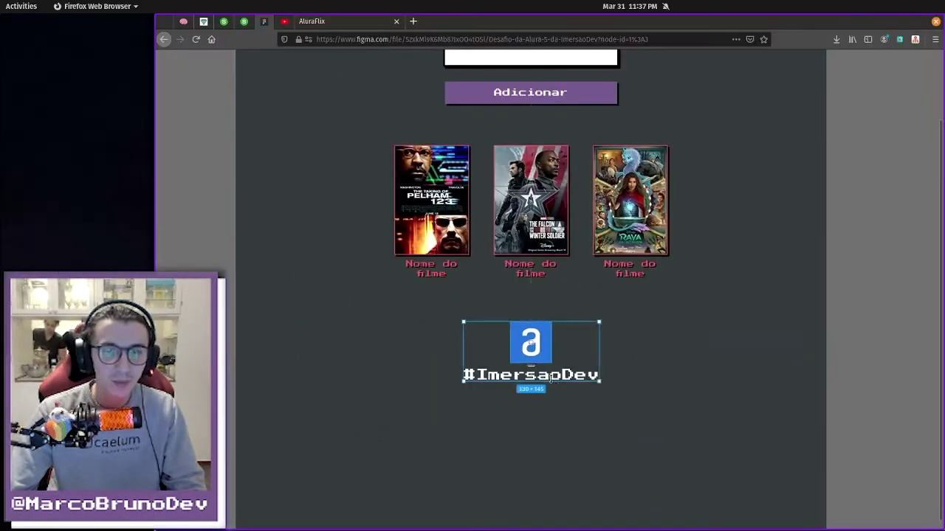
scroll(676, 371, "down", 2)
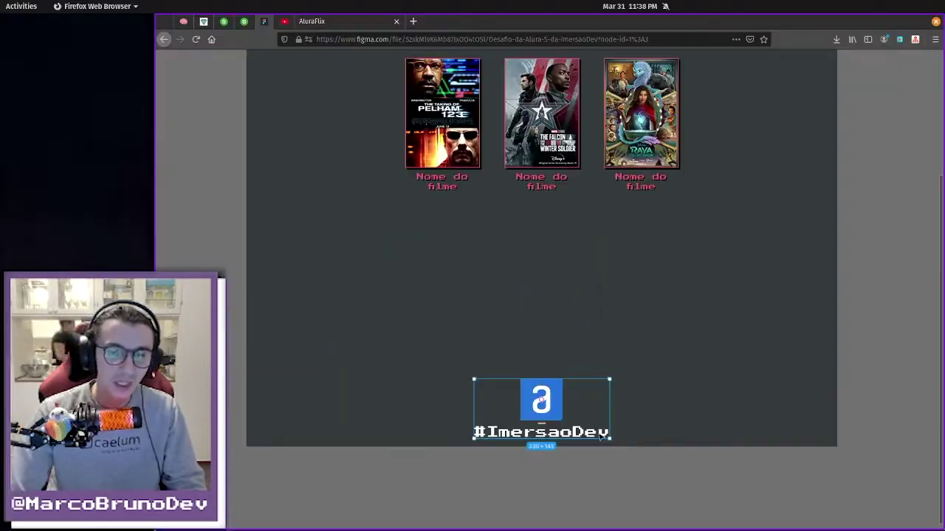
left_click(722, 315)
scroll(586, 438, "up", 3)
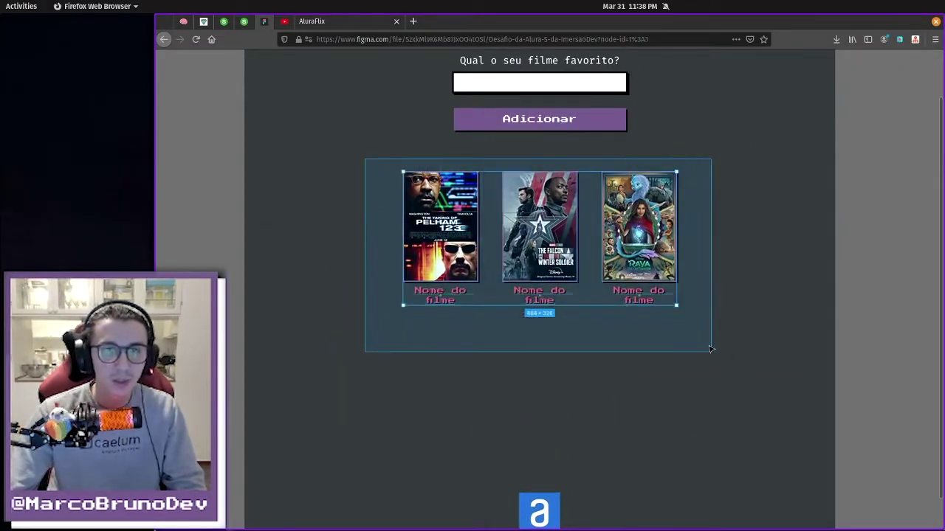
Step: Select the three movie posters and shift them down the page together
left_click_drag(548, 281, 712, 352)
key("shift+Down")
key("shift+Down")
key("shift+Down")
key("shift+Down")
key("shift+Down")
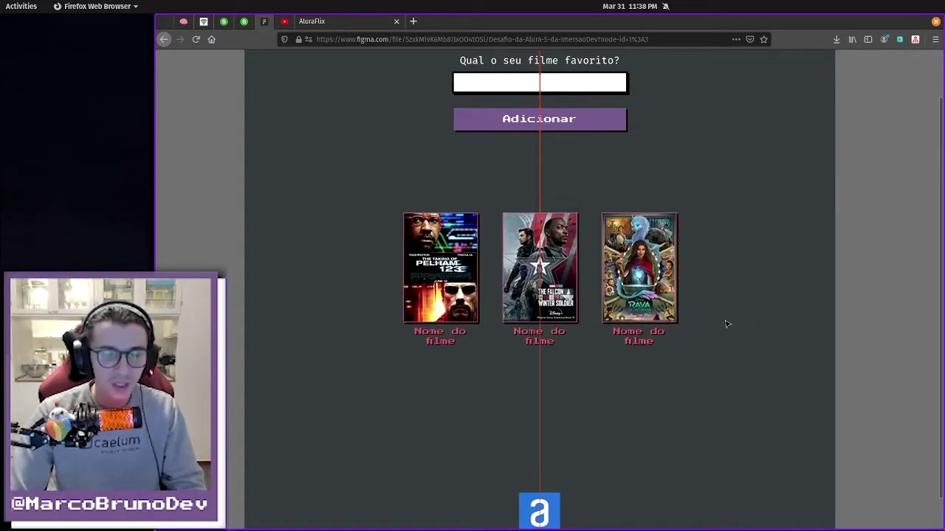
key("shift+Down")
key("shift+Down")
key("shift+Down")
key("shift+Down")
key("shift+Down")
key("shift+Down")
key("shift+Down")
key("shift+Down")
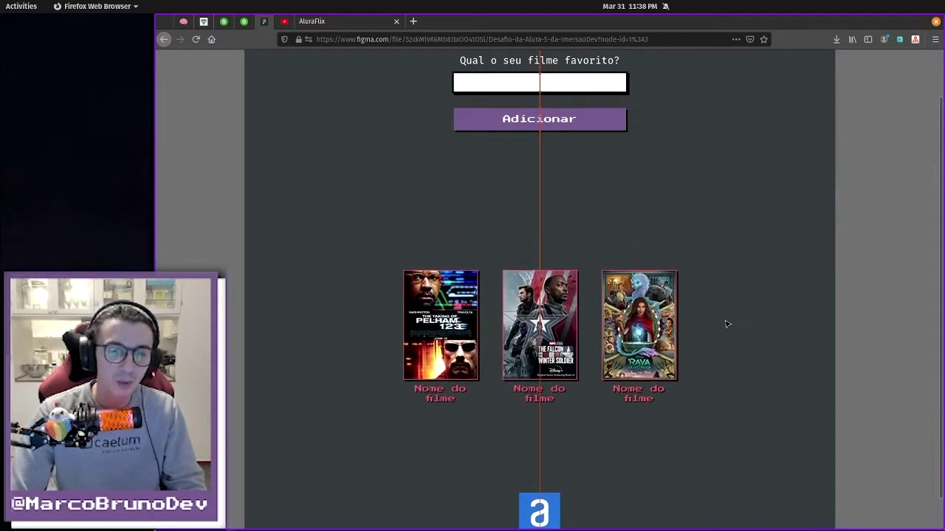
key("shift+Down")
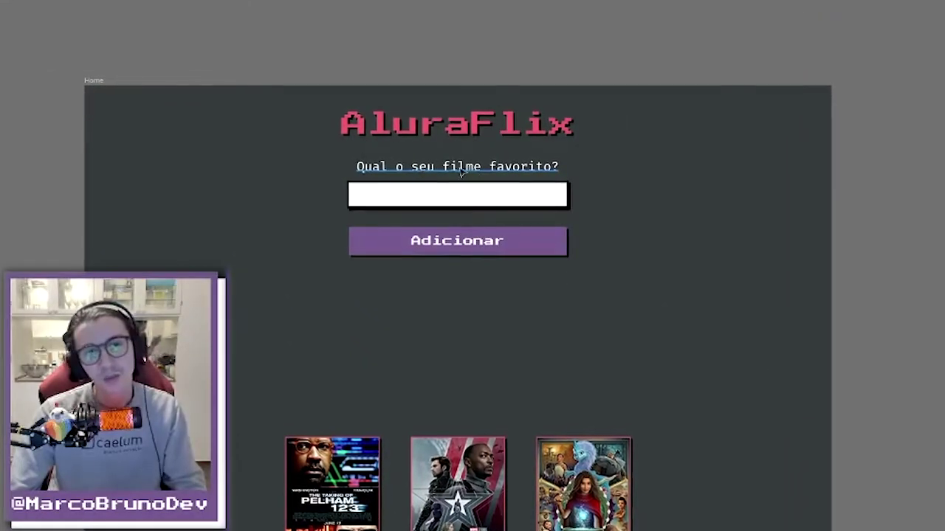
Step: Rename the input label to 'Nome do filme' and select the Adicionar button background
left_click(438, 164)
double_click(438, 164)
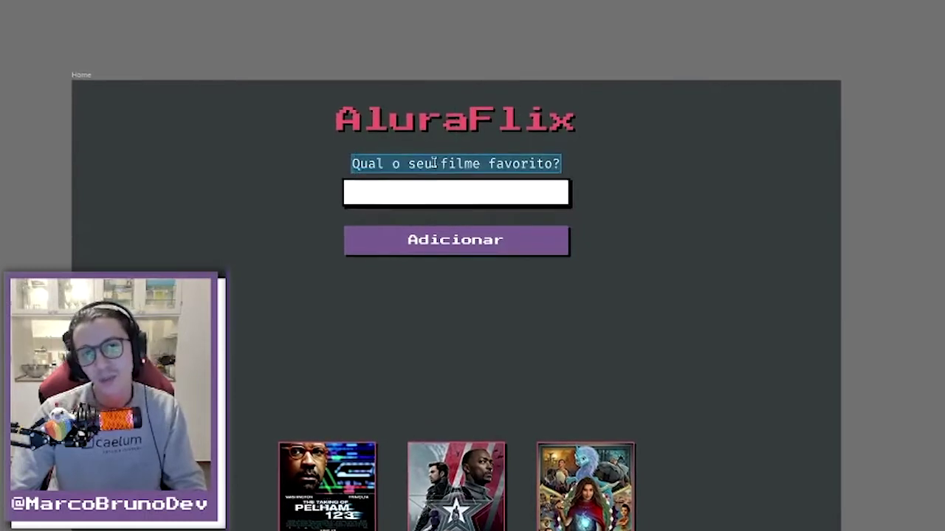
type("Nome")
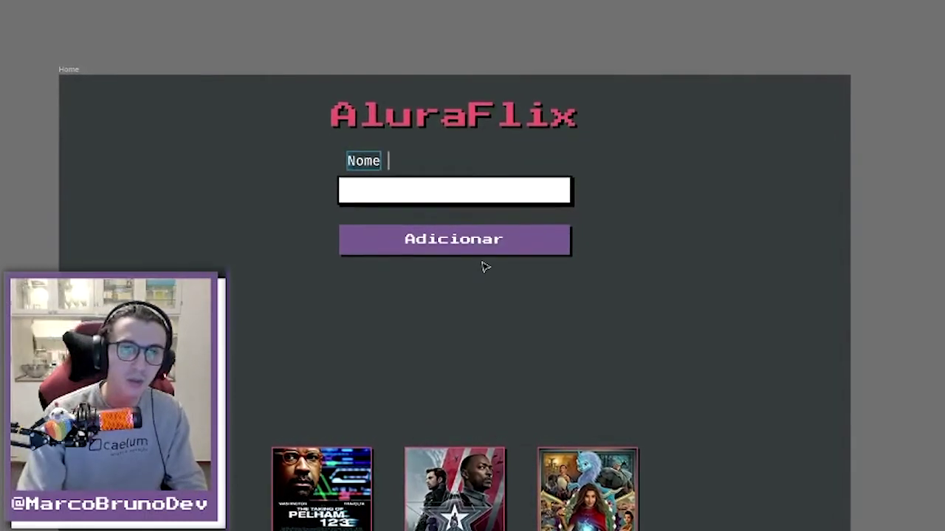
key("ctrl+z")
key("Escape")
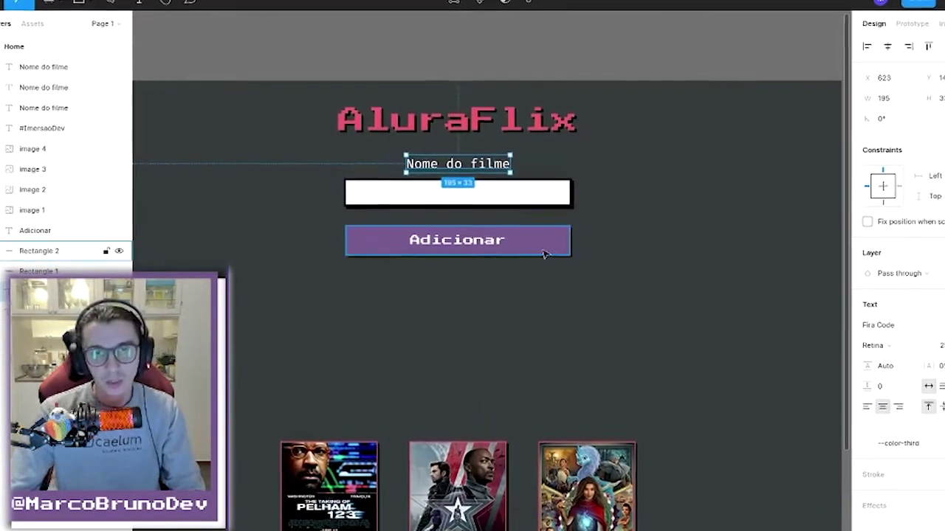
left_click(543, 251)
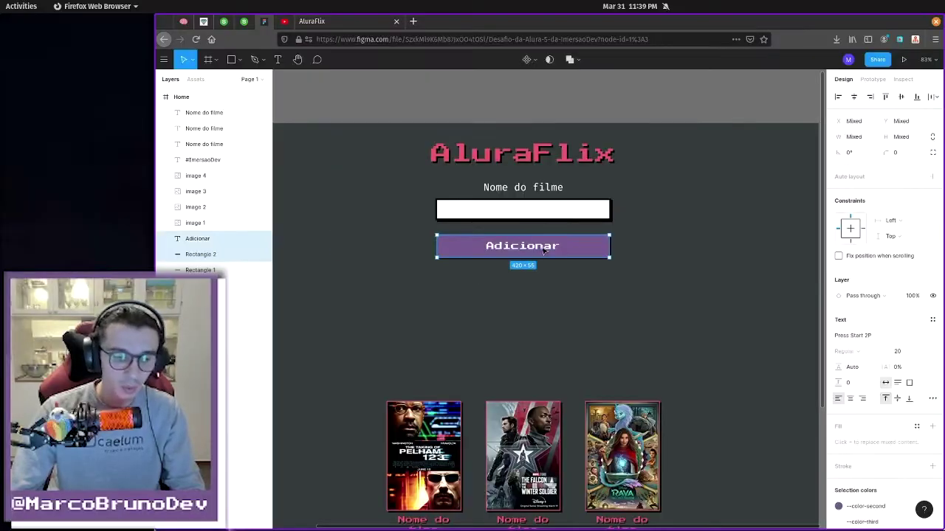
Step: Group the Adicionar button layers and place a copy of the 'Nome do filme' field below the first
key("ctrl+g")
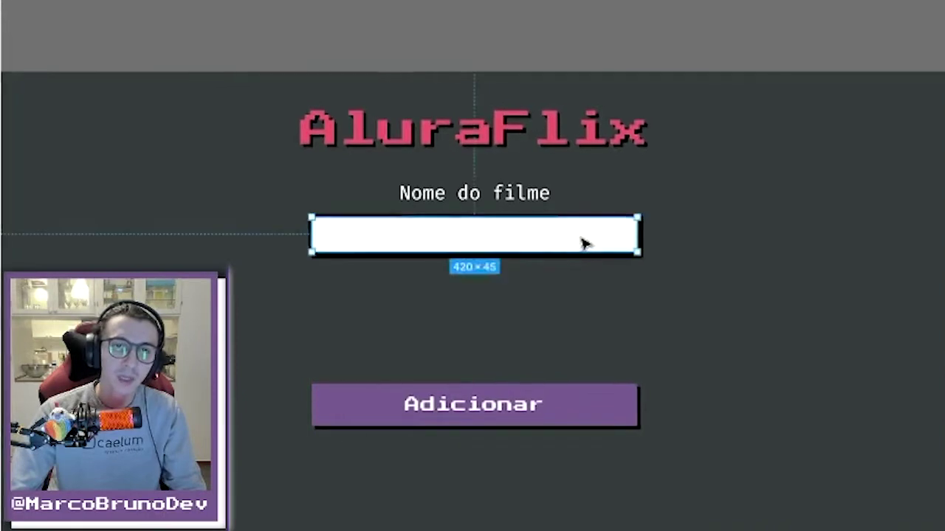
key("ctrl+c")
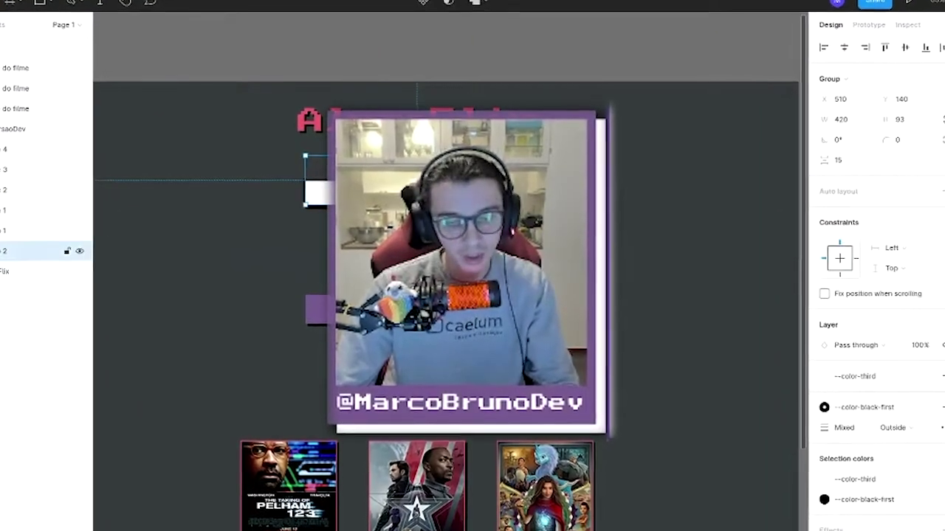
key("ctrl+d")
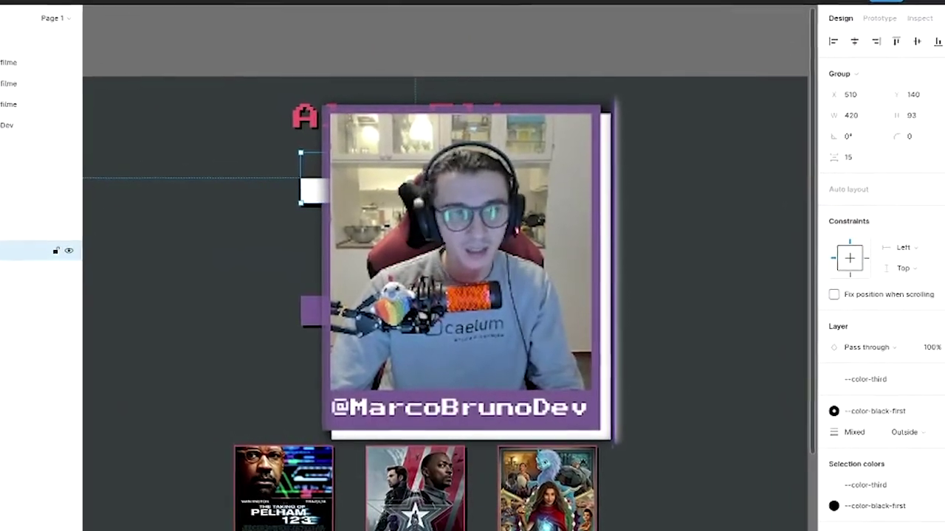
left_click_drag(579, 213, 579, 262)
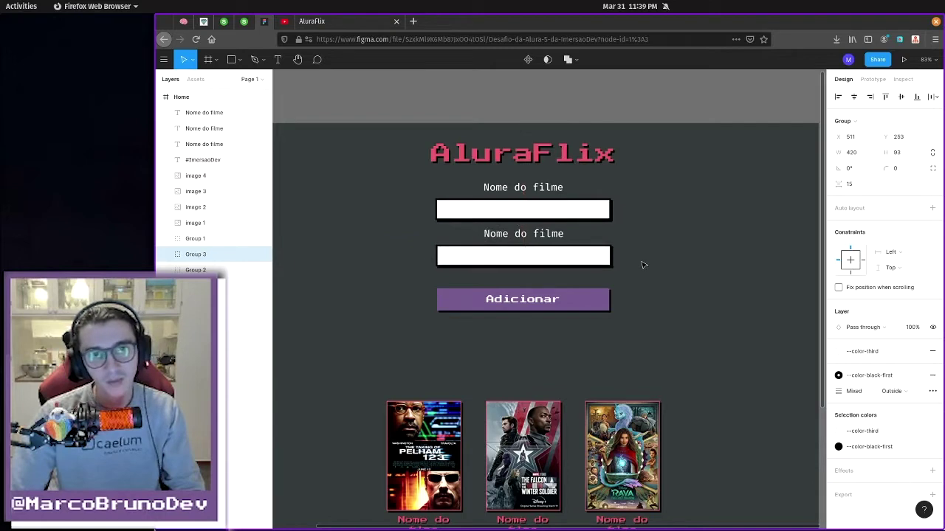
Step: Relabel the duplicated field 'ULR da imagem' and lower the Adicionar button group to Y 412
left_click(633, 261)
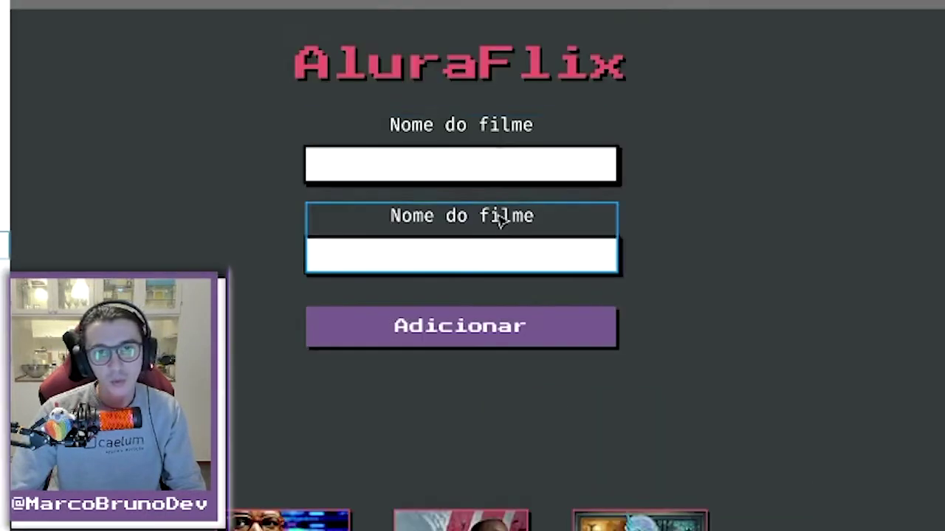
double_click(546, 239)
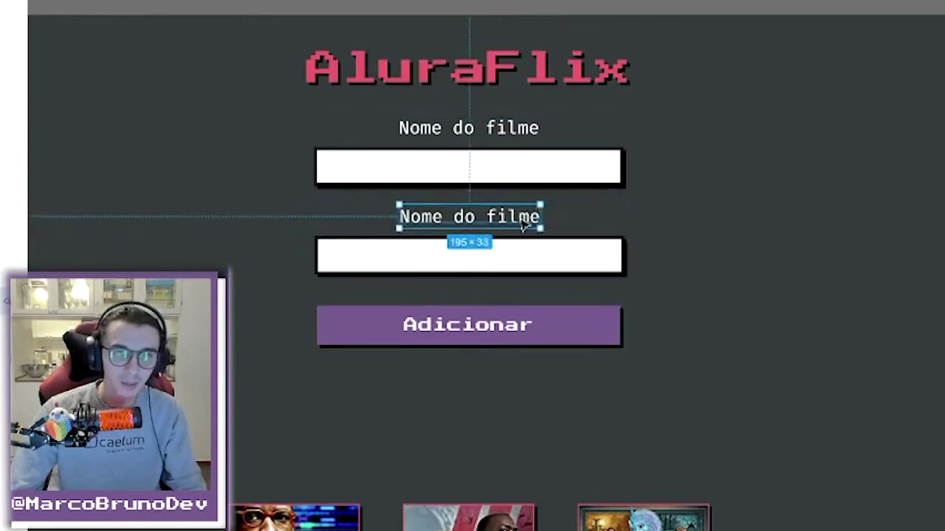
double_click(519, 230)
type("ULR da imagem")
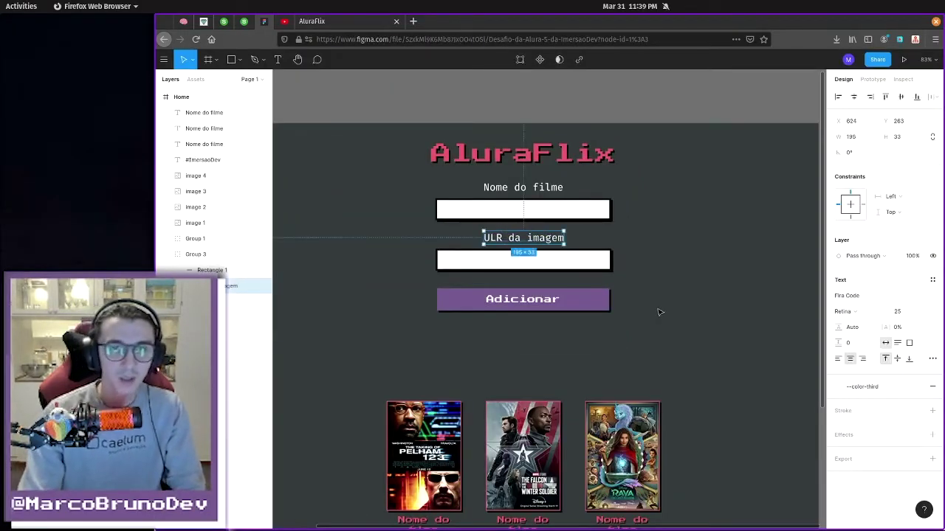
left_click(659, 312)
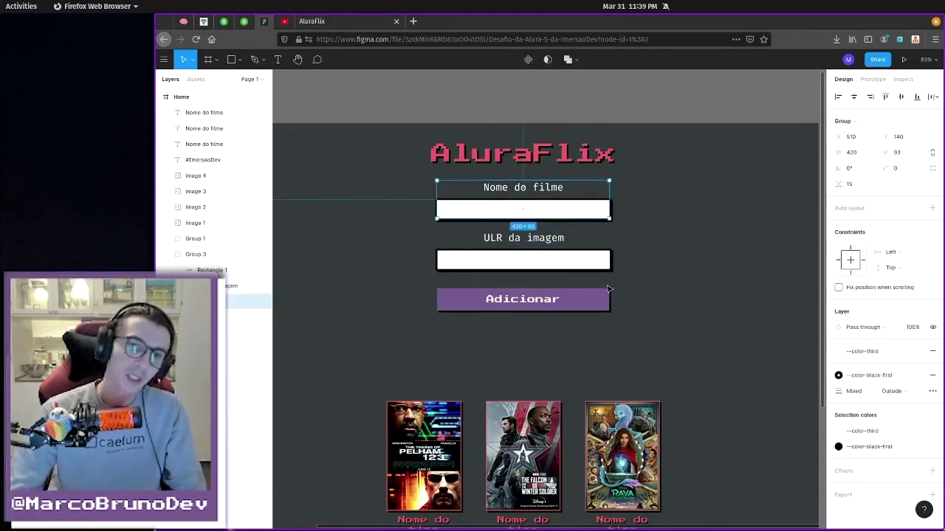
left_click(662, 263)
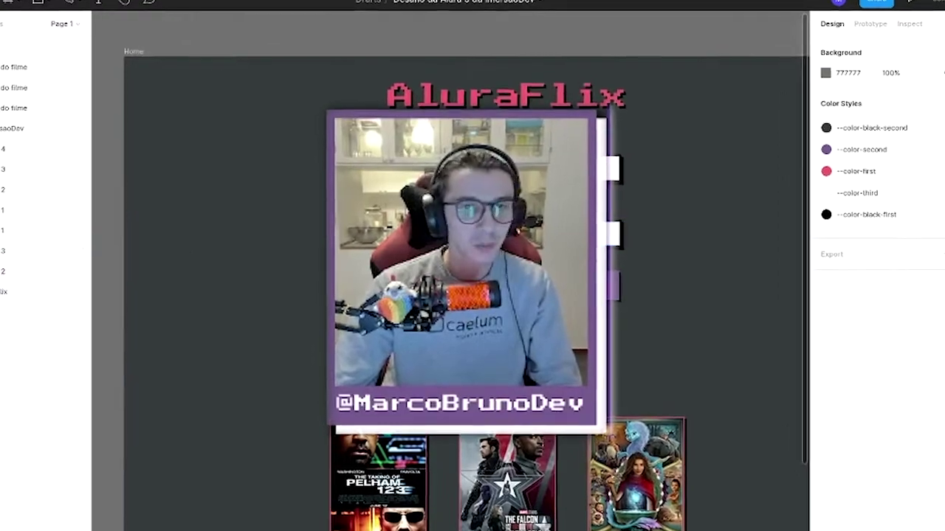
left_click(608, 234)
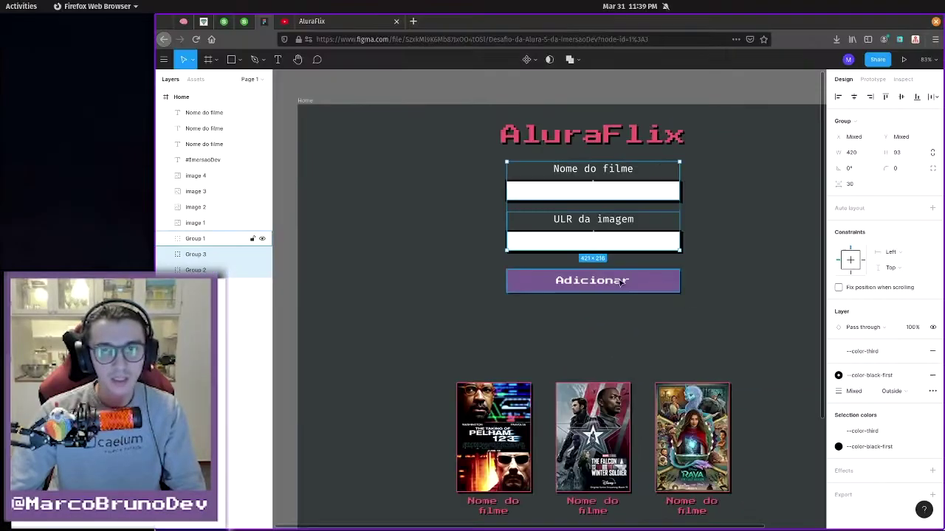
left_click(716, 233)
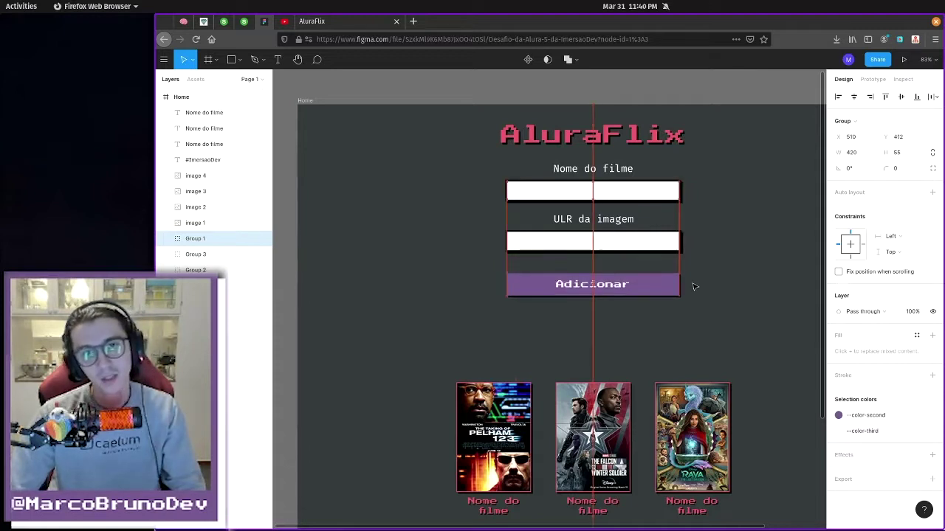
Step: Select the form's field groups, Adicionar button and 'Nome do filme' label to review their layout
left_click(740, 238)
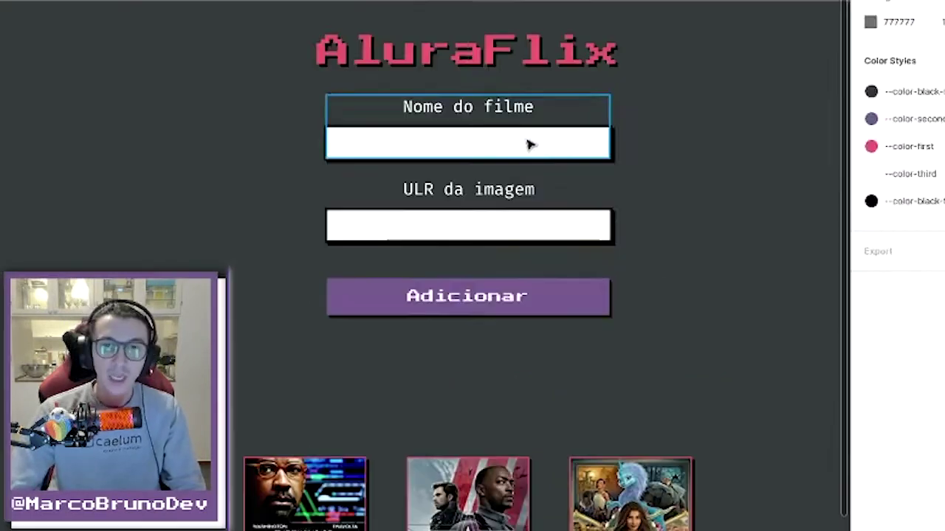
left_click(628, 192)
left_click(616, 237, "shift")
left_click(618, 275, "shift")
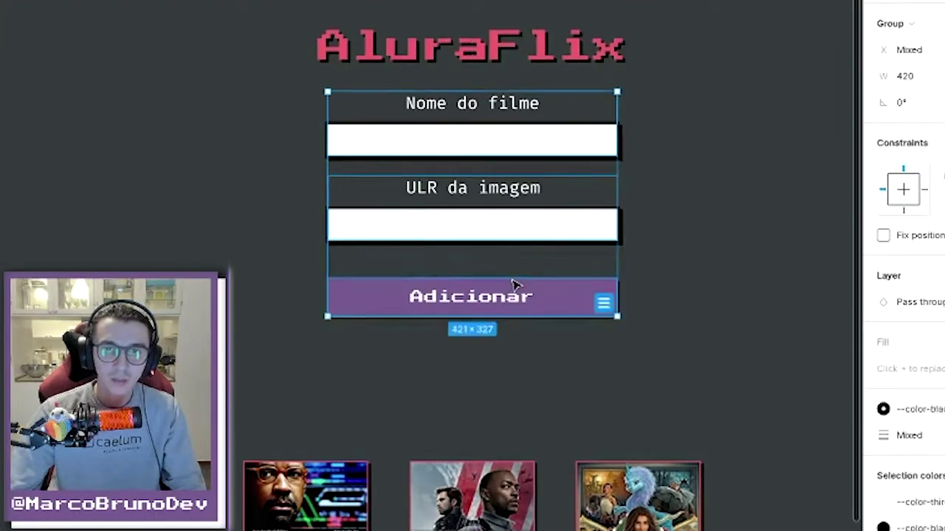
left_click(632, 165)
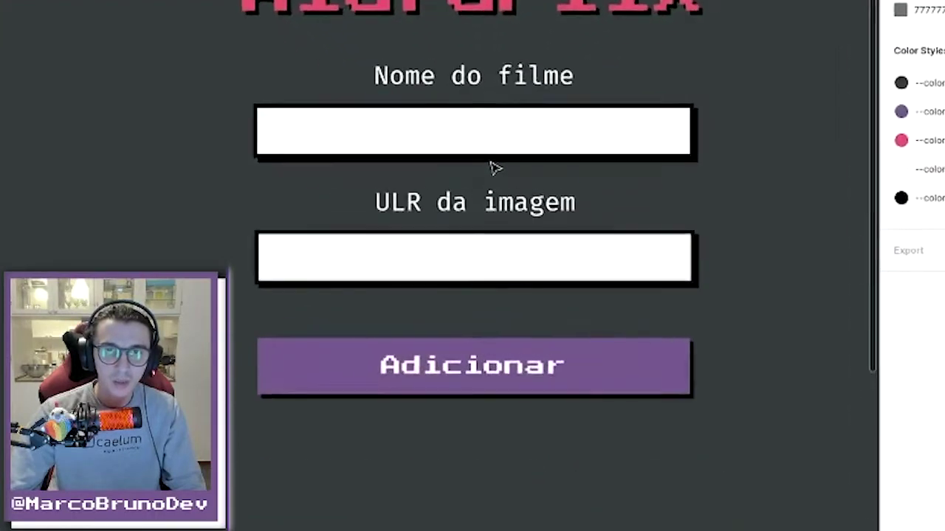
left_click(493, 76)
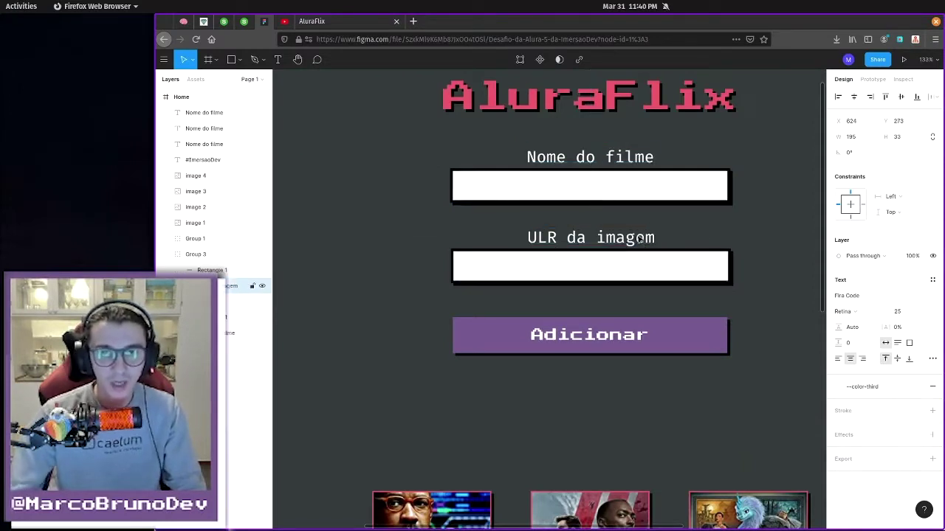
scroll(639, 240, "down", 3)
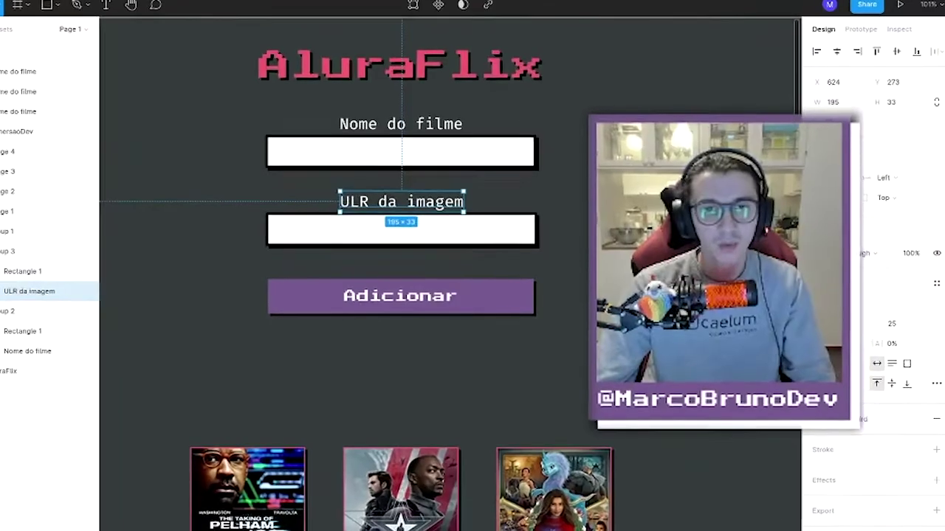
left_click(742, 292)
Step: Nudge the Adicionar button group up 10 px and select the whole 421×297 form block
left_click(493, 231)
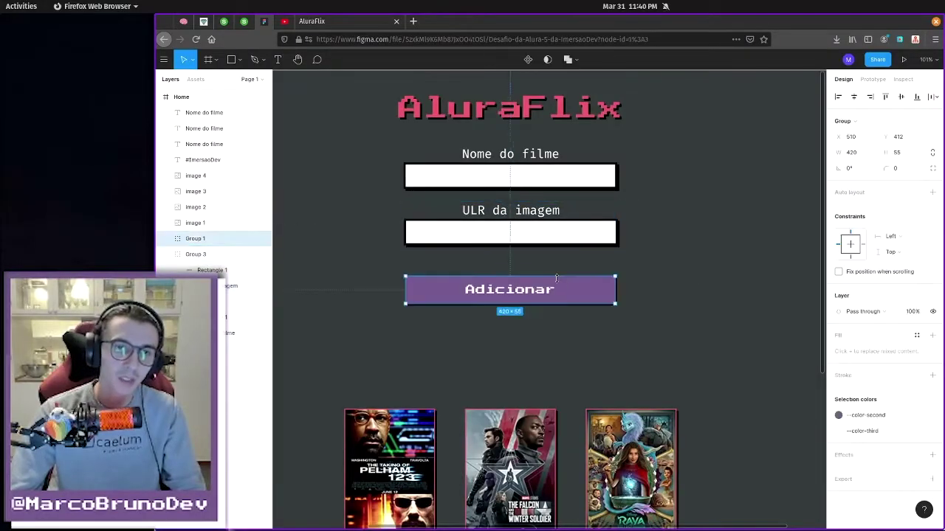
key("shift+Up")
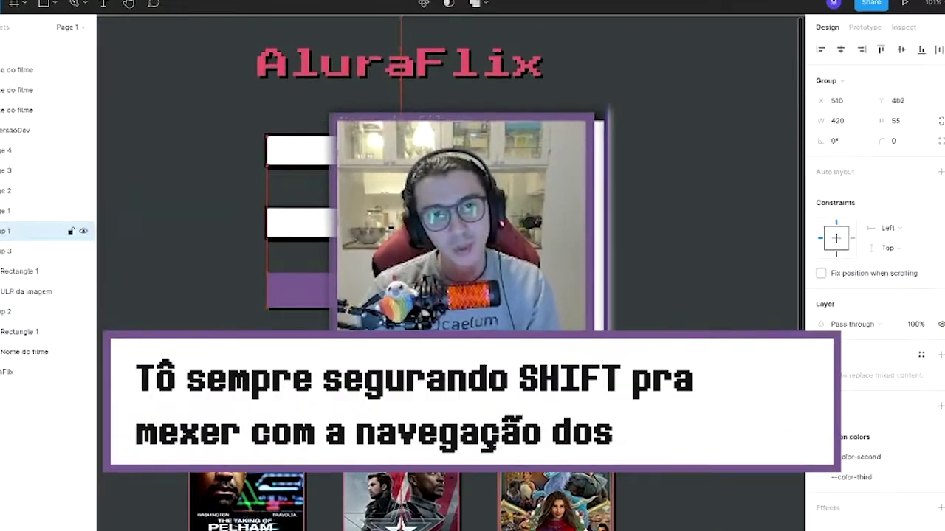
key("Escape")
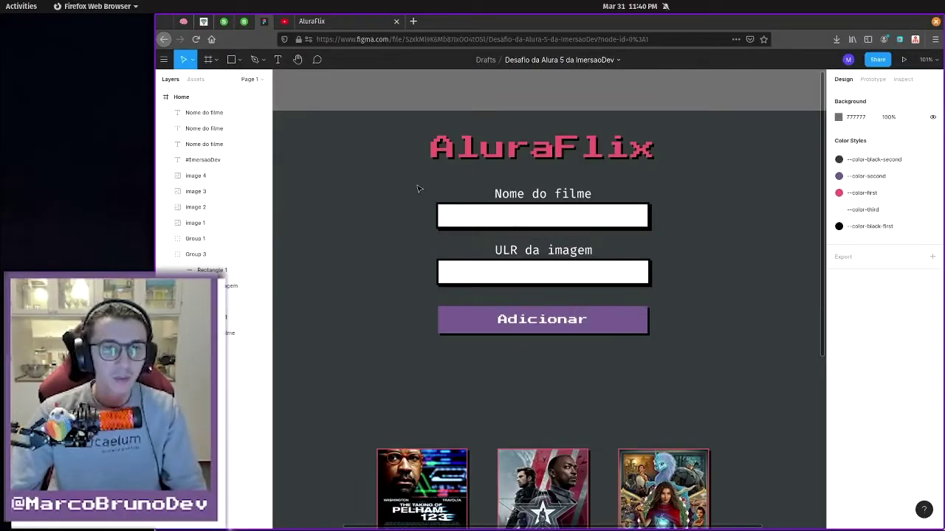
left_click_drag(417, 189, 659, 350)
scroll(690, 330, "down", 5)
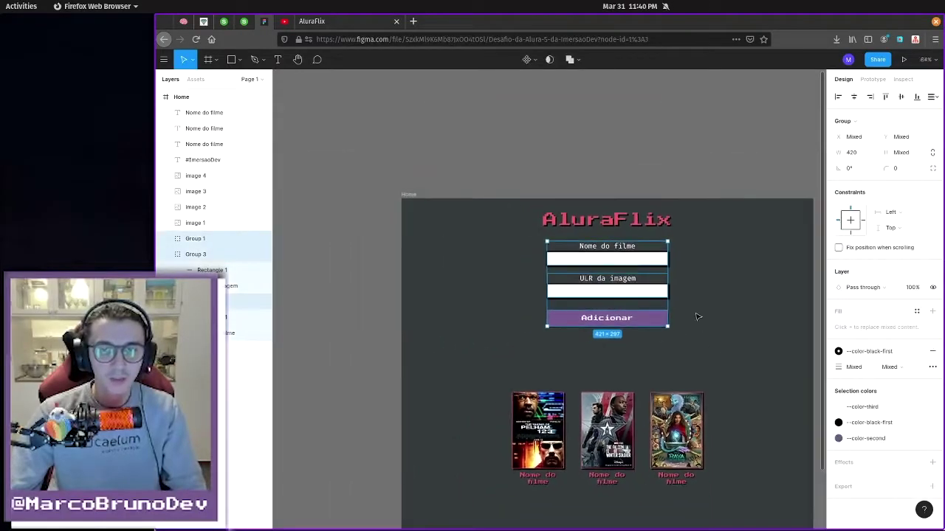
left_click_drag(696, 322, 582, 233)
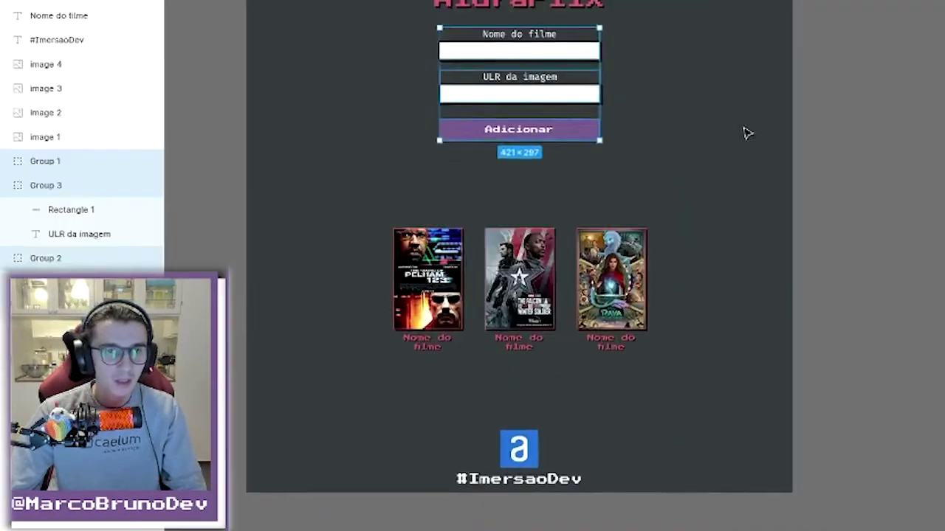
Step: Move the three posters and the #ImersaoDev footer up toward the form
left_click_drag(372, 271, 628, 369)
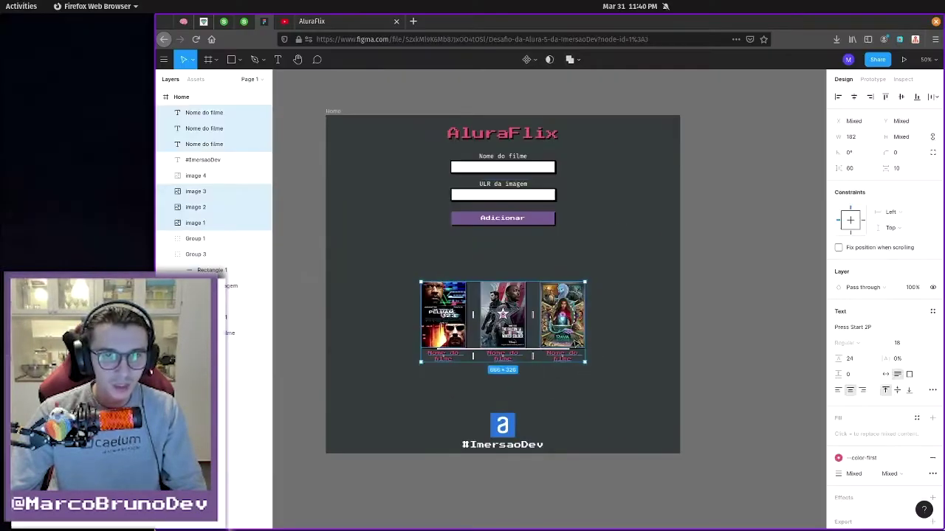
key("shift+Up")
key("shift+Up")
key("shift+Up")
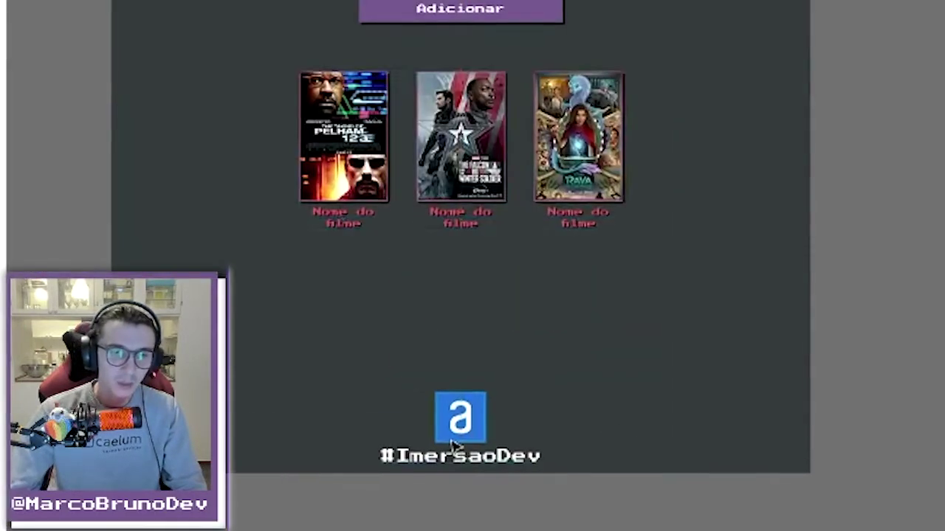
left_click(517, 447)
key("shift+Up")
key("shift+Up")
key("shift+Up")
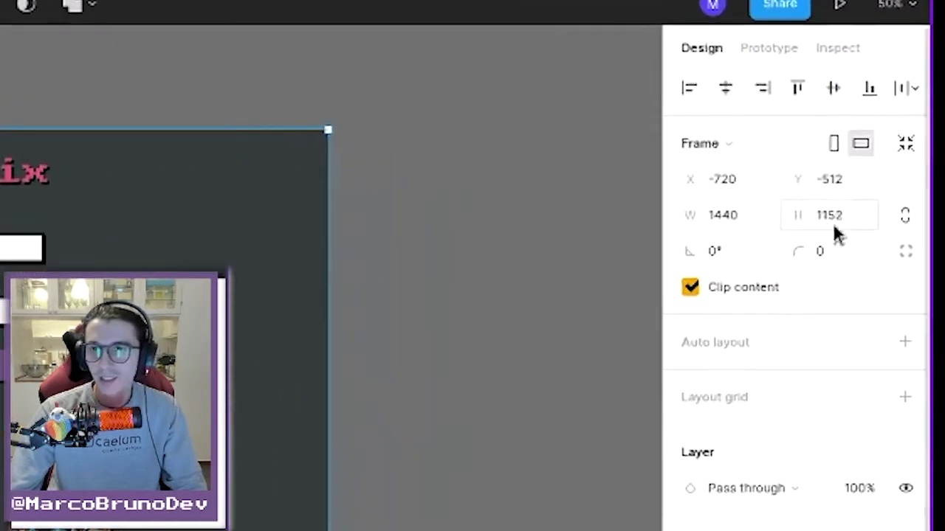
Step: Set the Home frame's height to 1148 px
left_click(842, 208)
type("115")
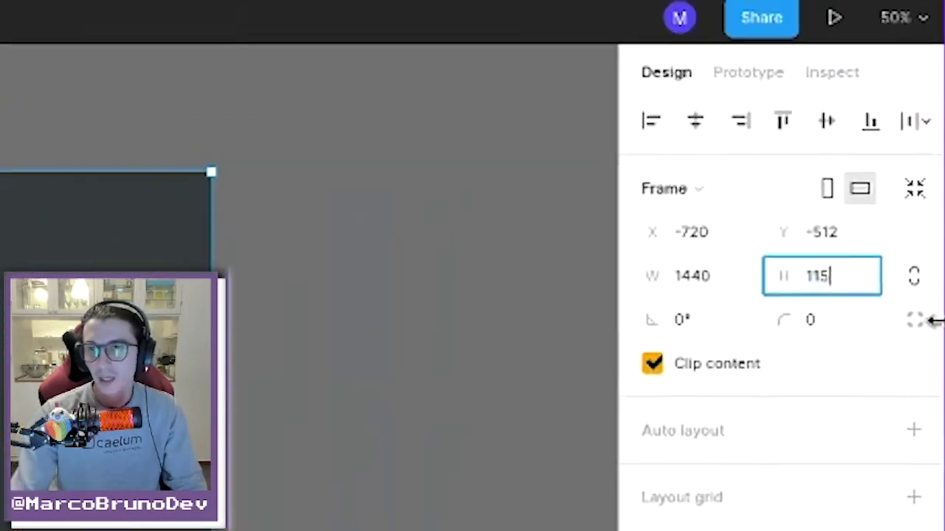
type("0")
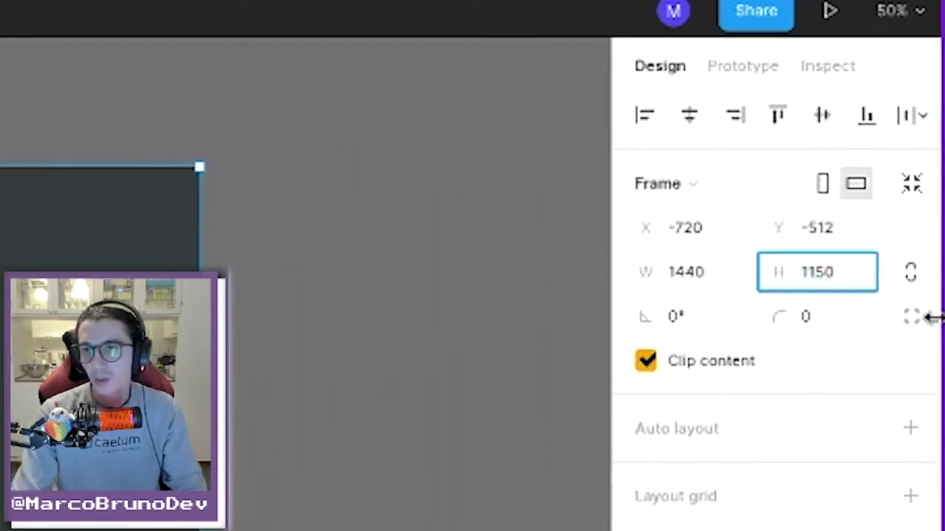
key("BackSpace")
key("BackSpace")
type("48")
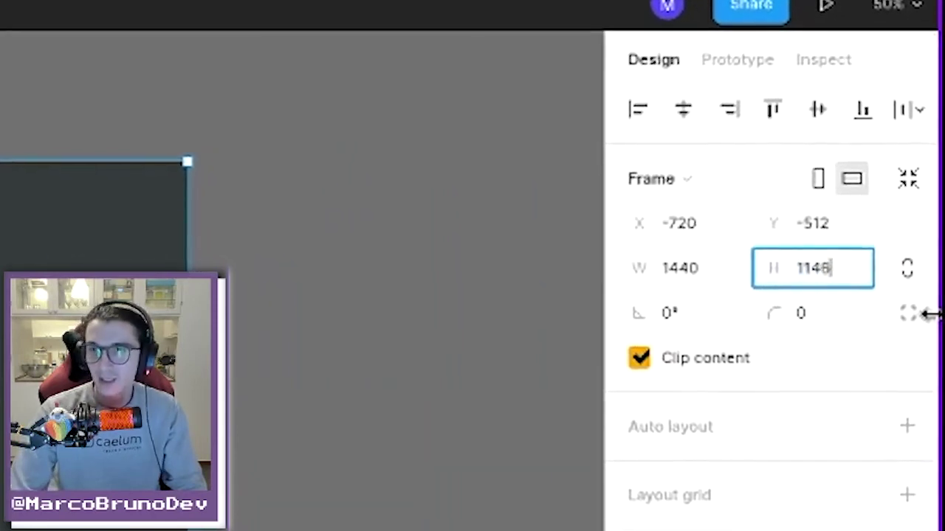
key("Return")
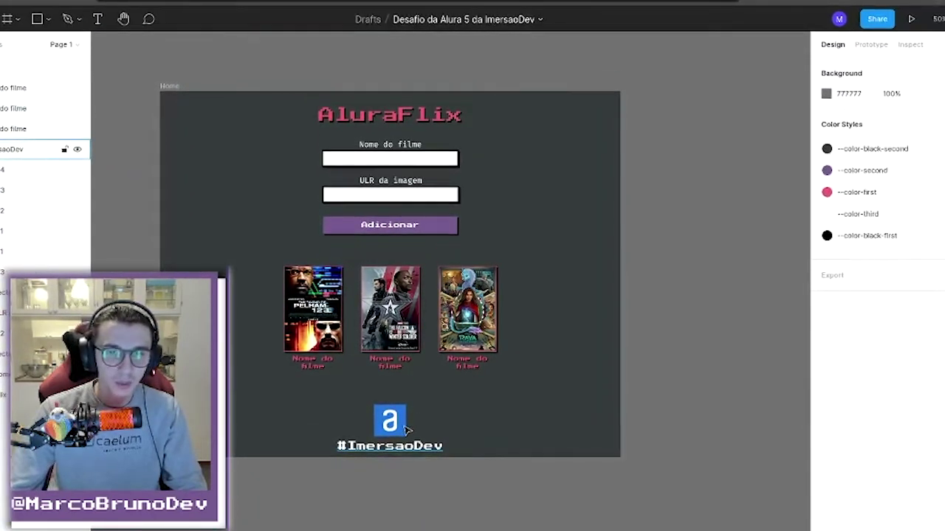
Step: Move the logo image closer to the #ImersaoDev text and reselect the button and poster captions
mouse_move(392, 396)
left_mouse_down()
mouse_move(402, 431)
mouse_move(402, 413)
left_mouse_up()
left_click(424, 428)
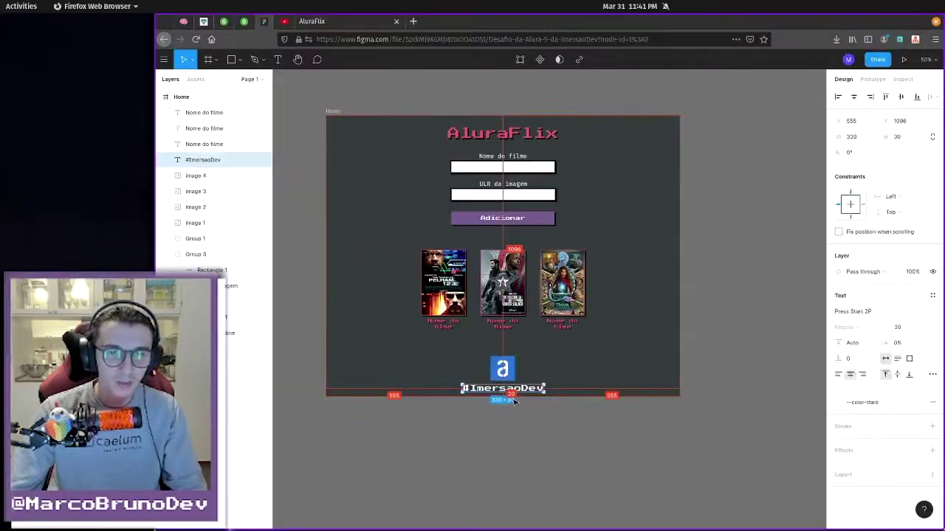
left_click(737, 338)
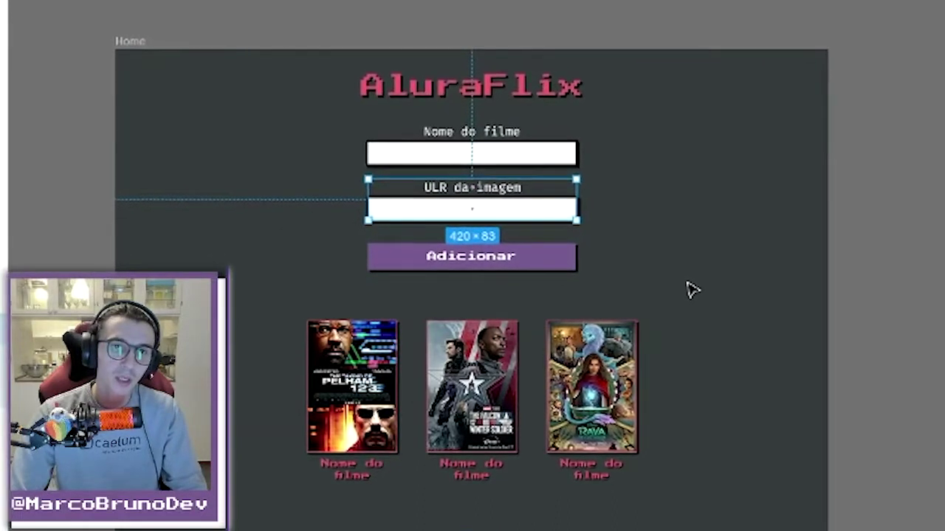
left_click(692, 288)
left_click(533, 256)
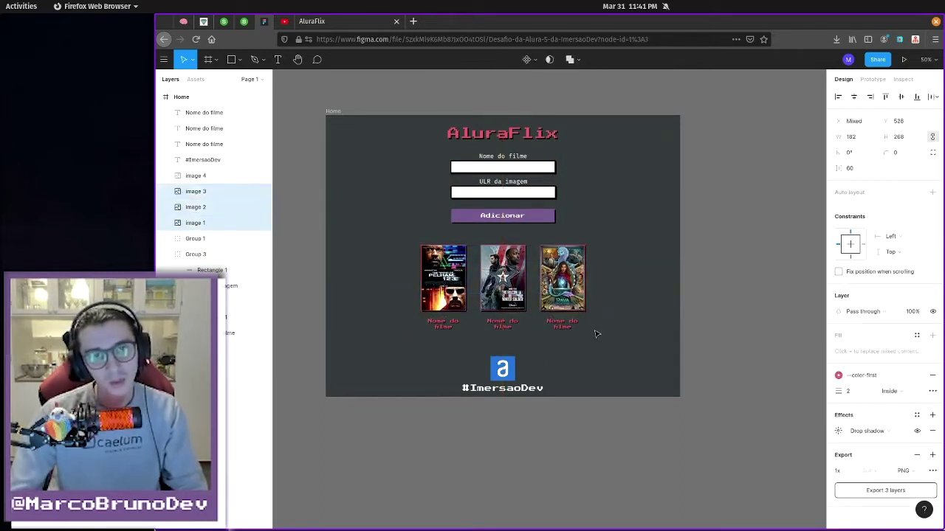
left_click_drag(736, 332, 418, 249)
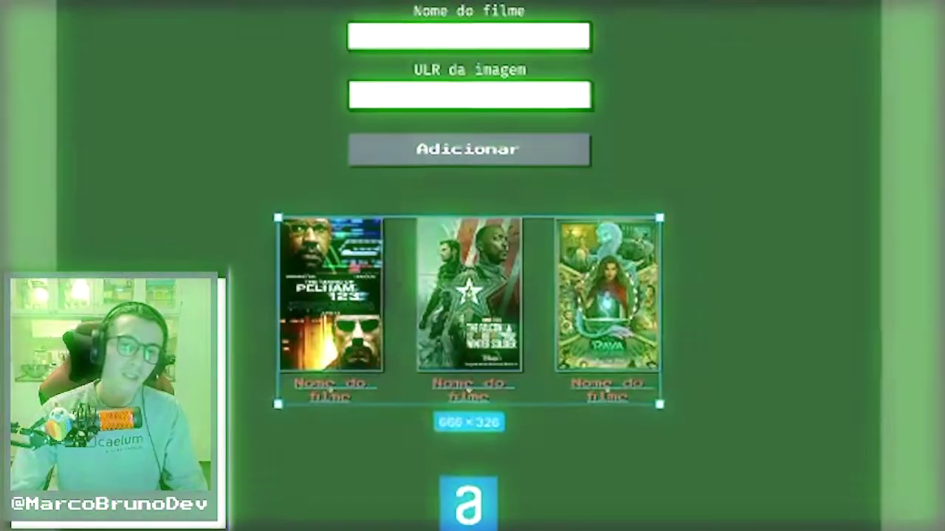
left_click(479, 381)
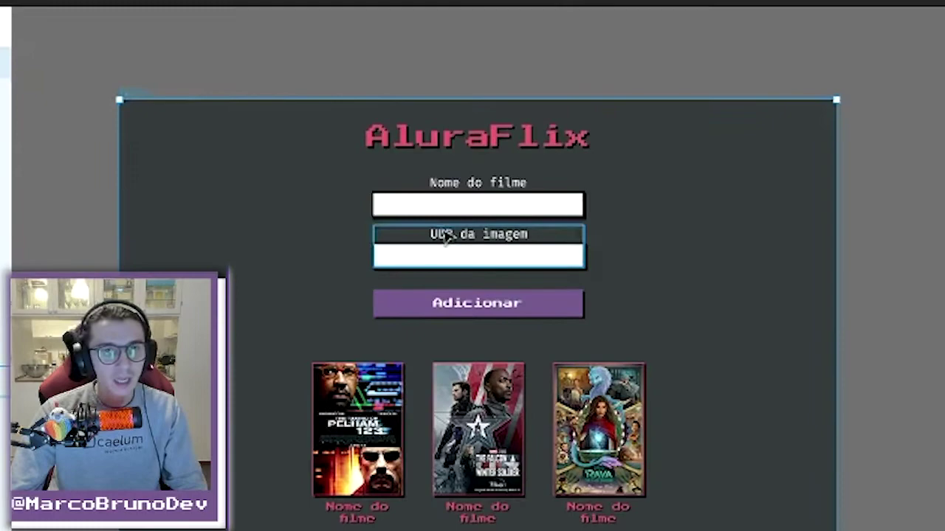
Step: Fix the second label's typo so it reads 'URL da imagem' instead of 'ULR da imagem'
left_click(485, 181)
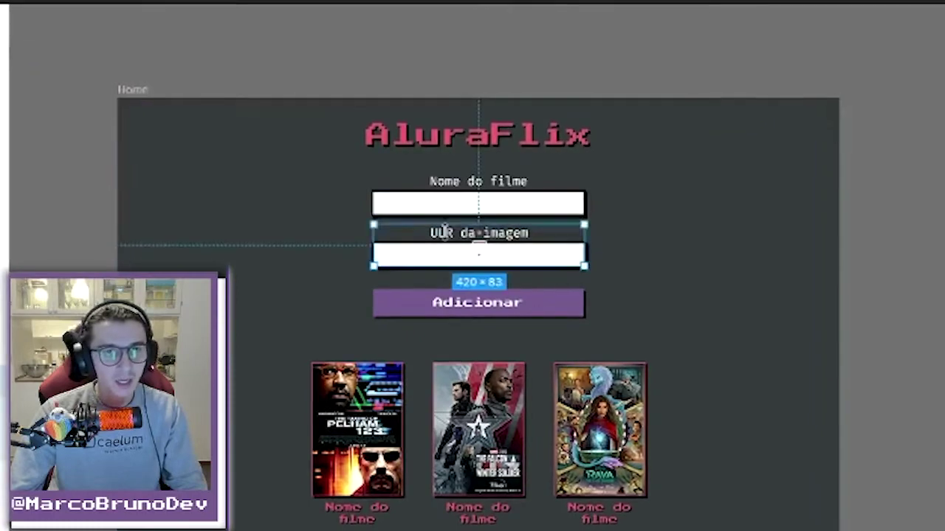
double_click(446, 232)
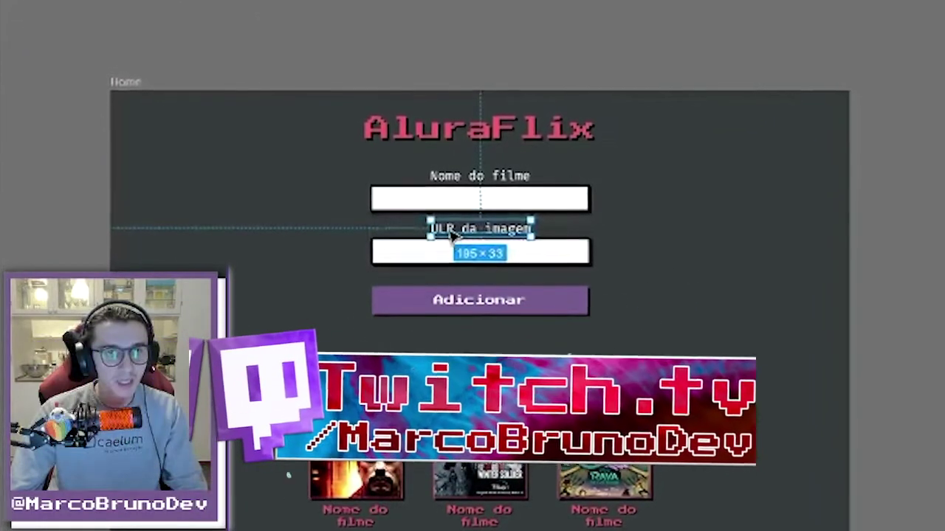
double_click(453, 233)
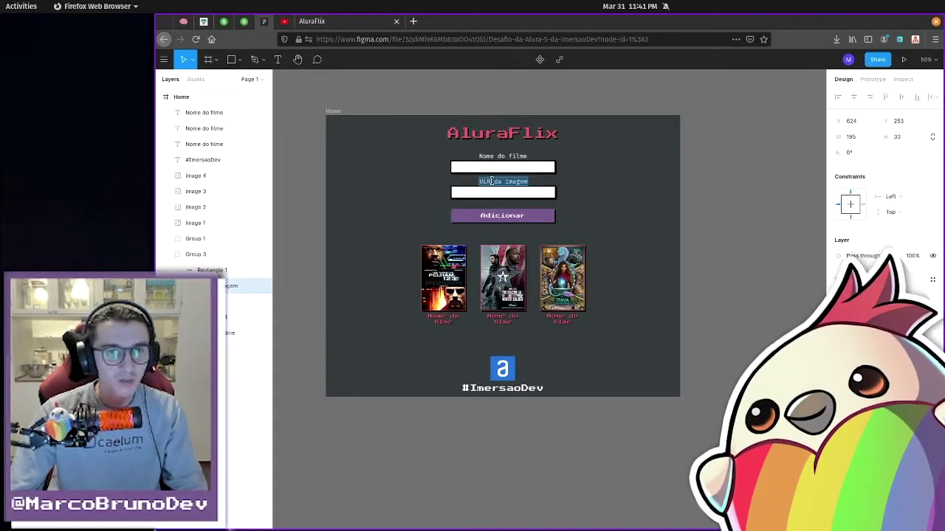
key("ctrl+plus")
key("ctrl+plus")
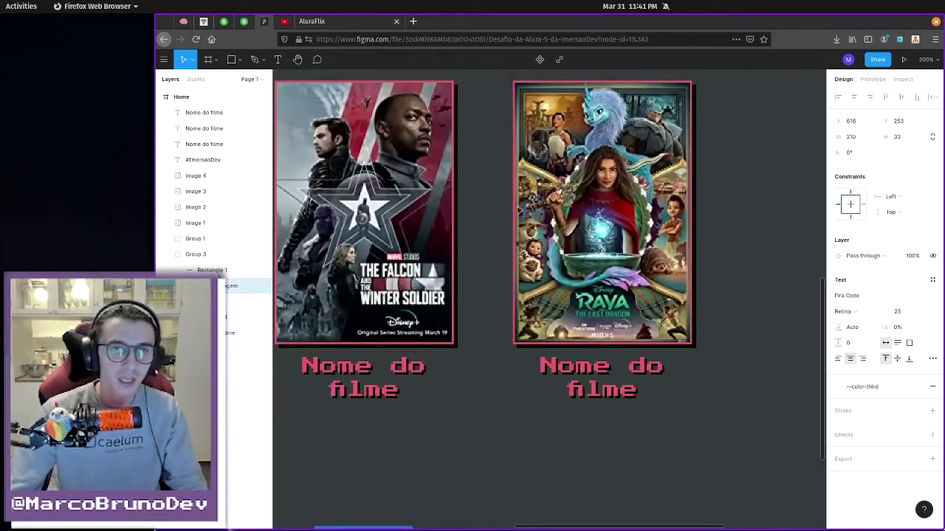
key("shift+2")
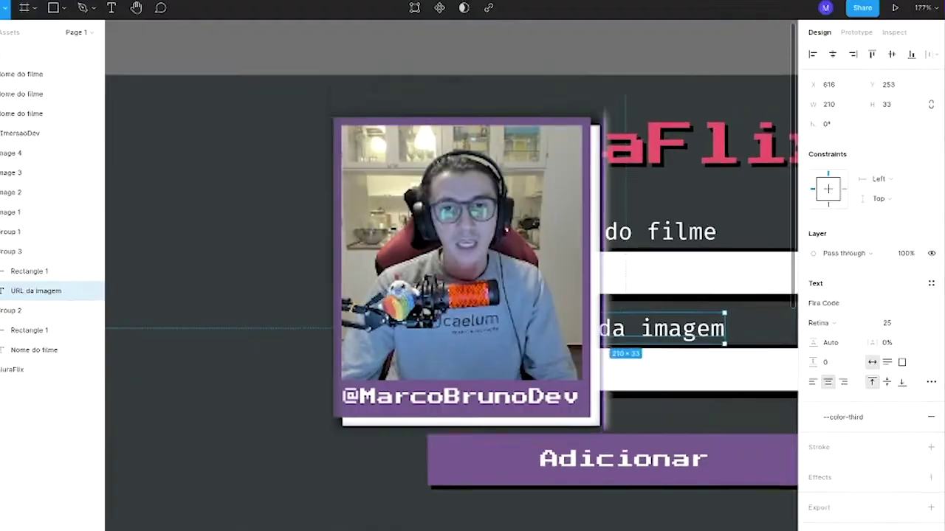
scroll(550, 295, "down", 5)
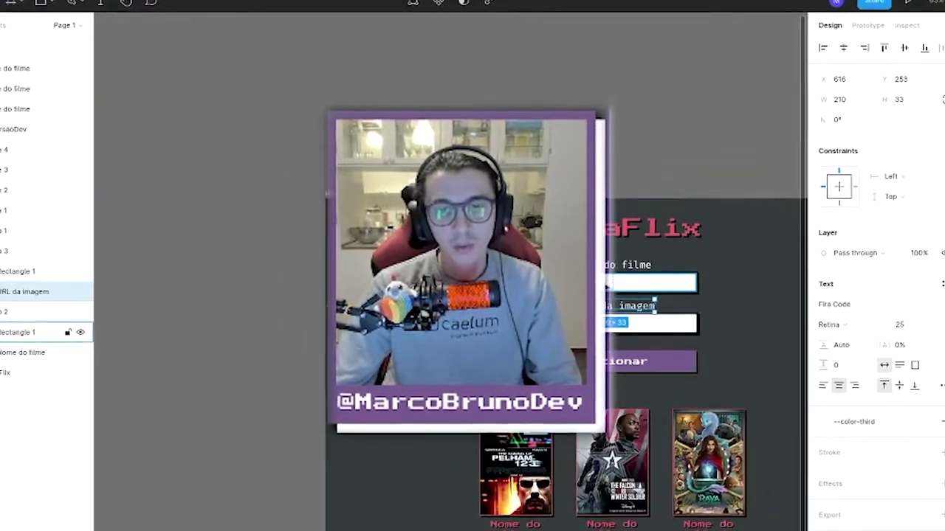
scroll(692, 352, "down", 5)
scroll(137, 109, "up", 3)
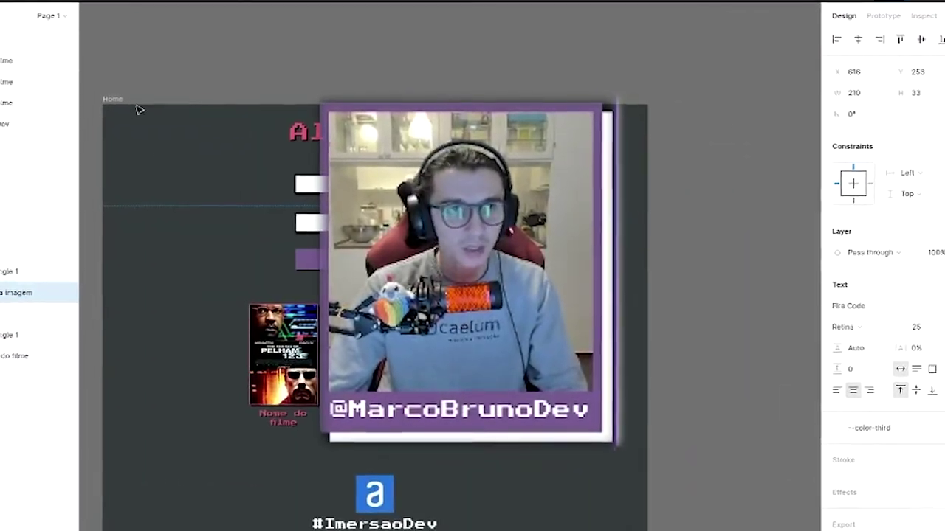
left_click(136, 109)
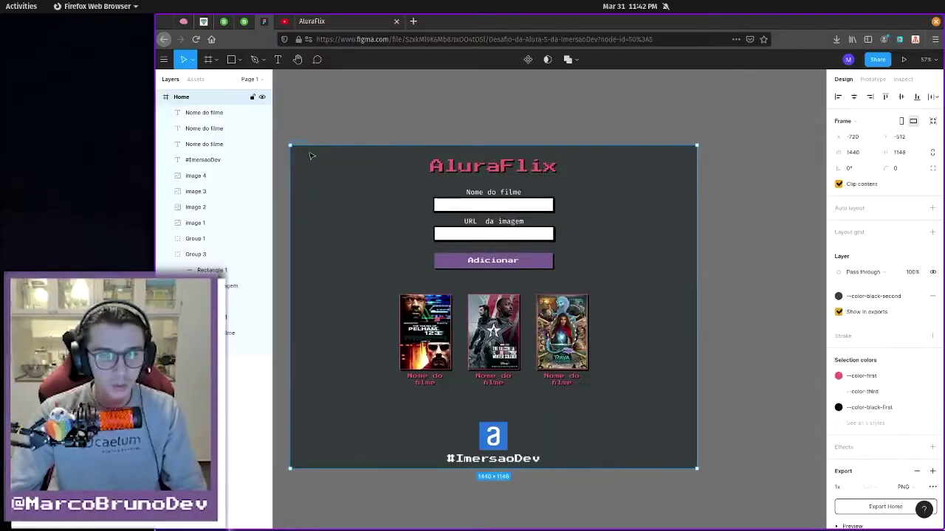
key("ctrl+d")
scroll(516, 244, "down", 2)
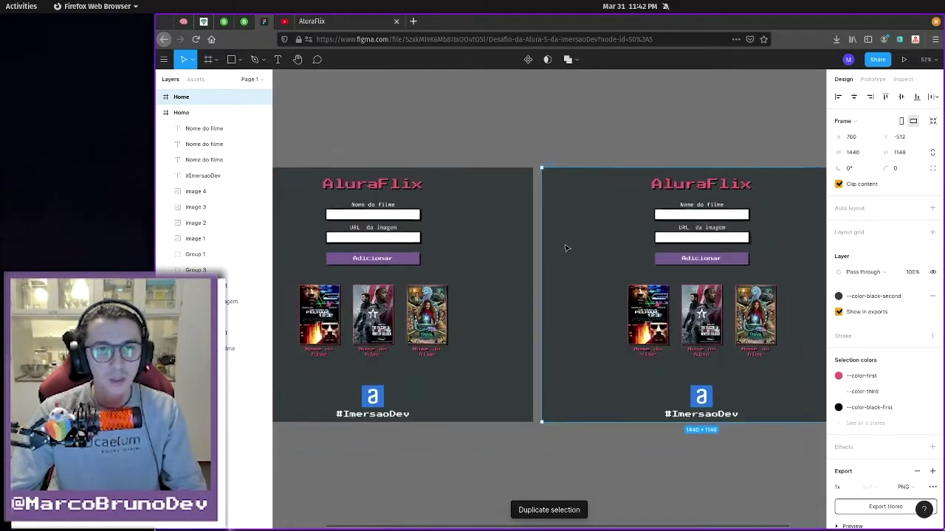
left_click(726, 216)
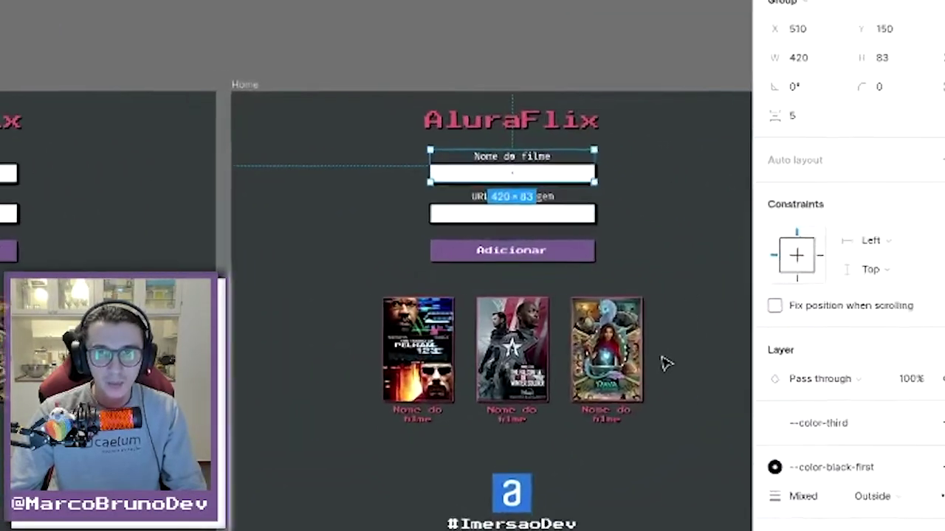
scroll(771, 314, "up", 3)
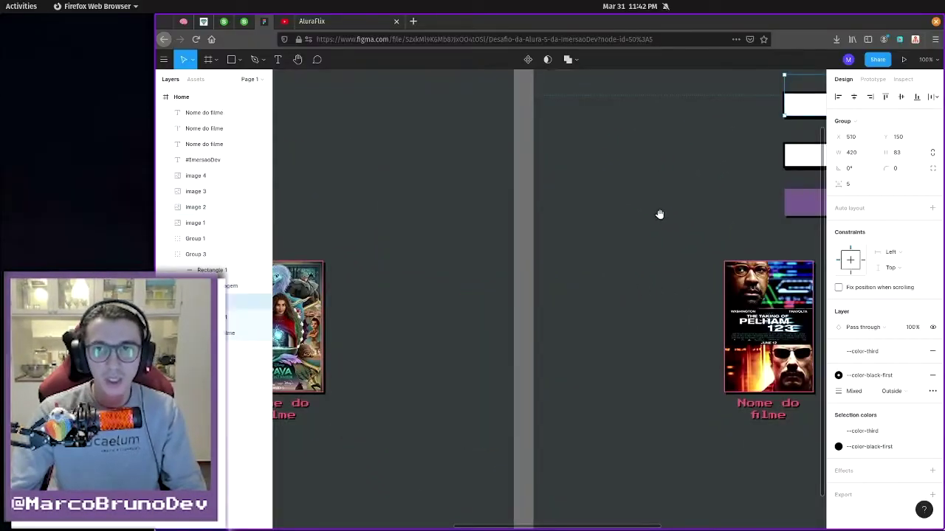
mouse_move(659, 214)
left_mouse_down()
mouse_move(383, 297)
mouse_move(566, 293)
mouse_move(423, 267)
left_mouse_up()
left_click_drag(567, 333, 683, 279)
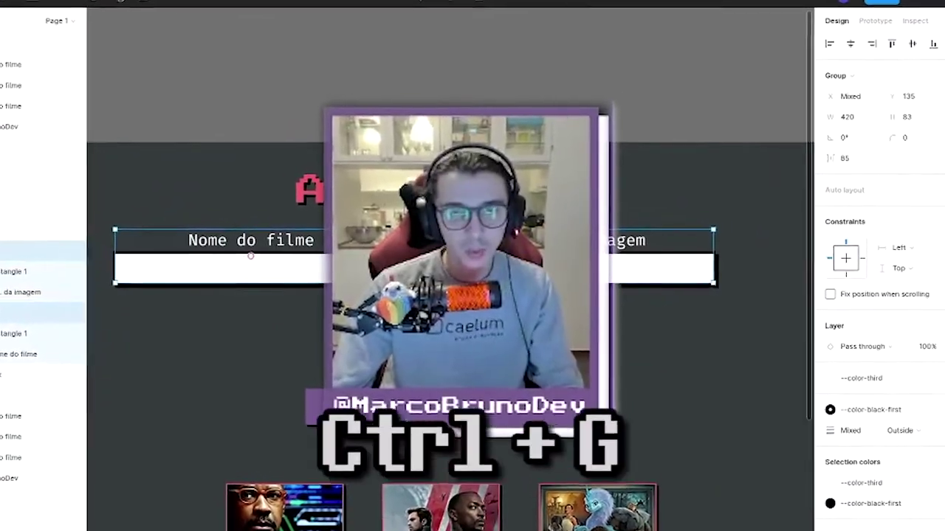
key("ctrl+g")
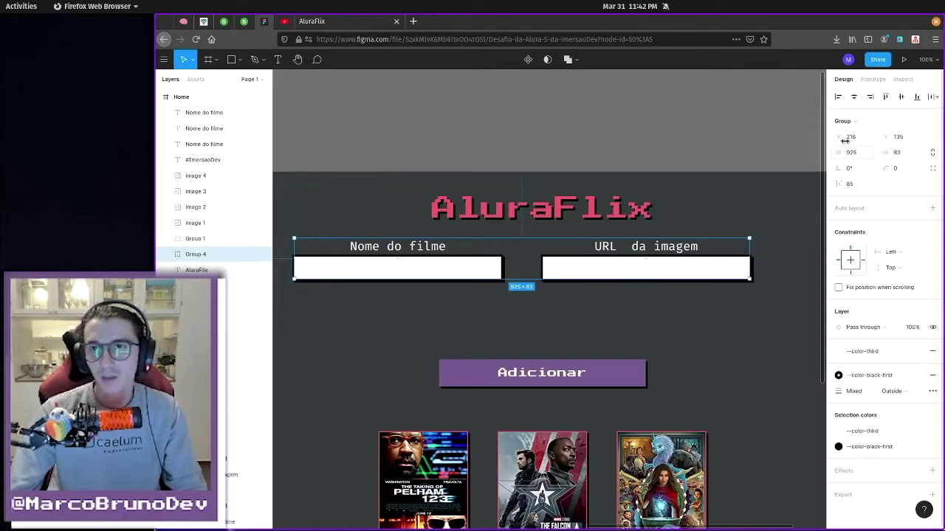
left_click(854, 97)
left_click(607, 369)
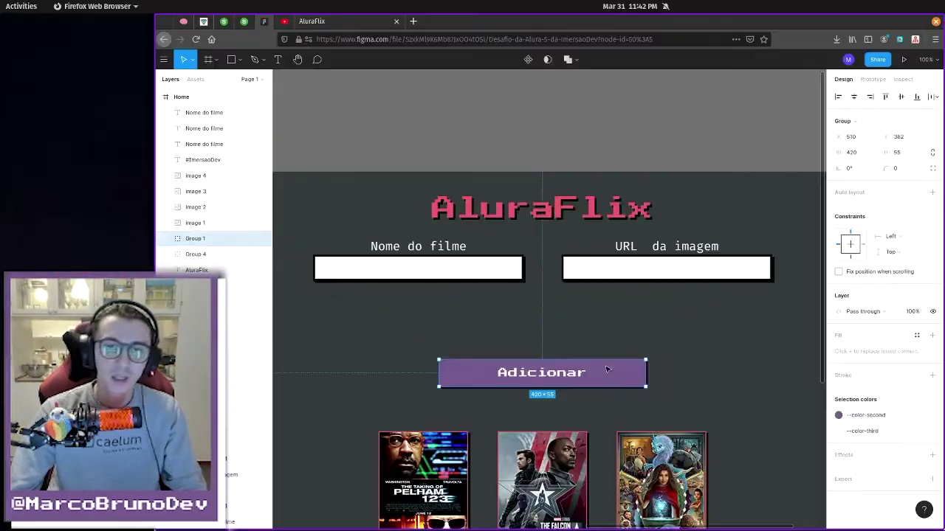
left_click_drag(605, 378, 607, 340)
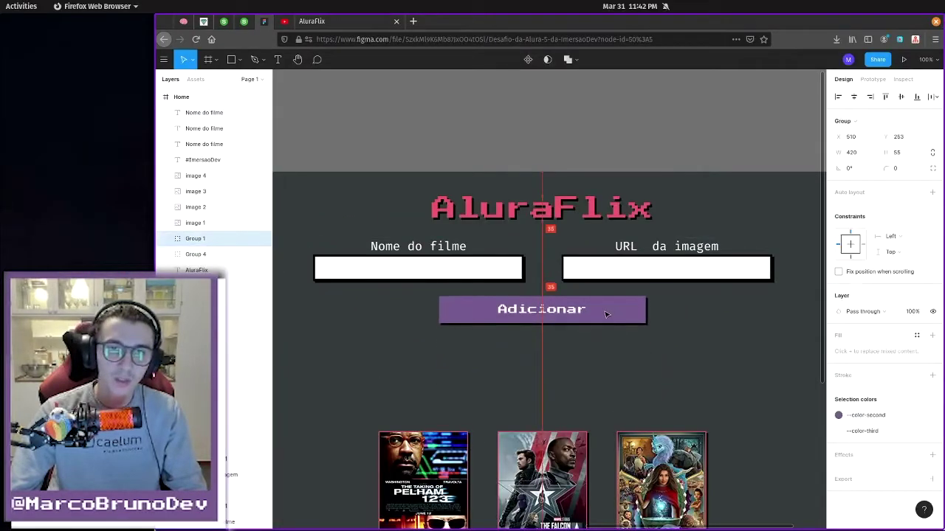
scroll(606, 313, "down", 5, "ctrl")
left_click(678, 268)
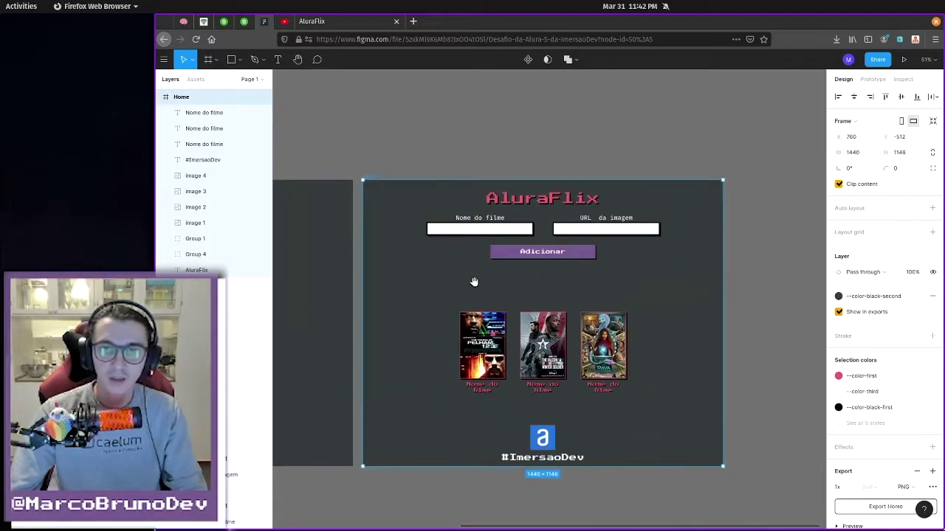
left_click_drag(473, 282, 593, 280)
mouse_move(321, 285)
left_mouse_down()
mouse_move(542, 281)
mouse_move(295, 285)
left_mouse_up()
mouse_move(422, 285)
left_mouse_down()
mouse_move(711, 301)
mouse_move(494, 322)
mouse_move(538, 321)
left_mouse_up()
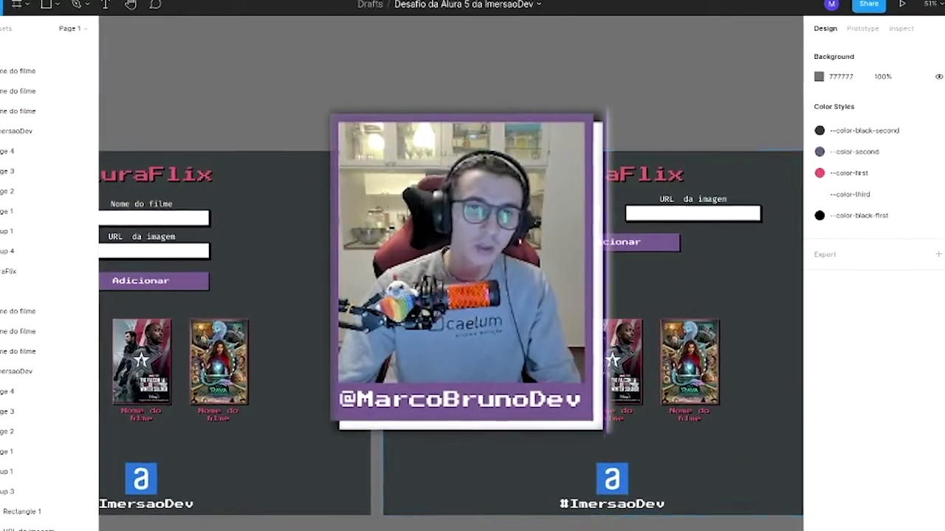
key("Delete")
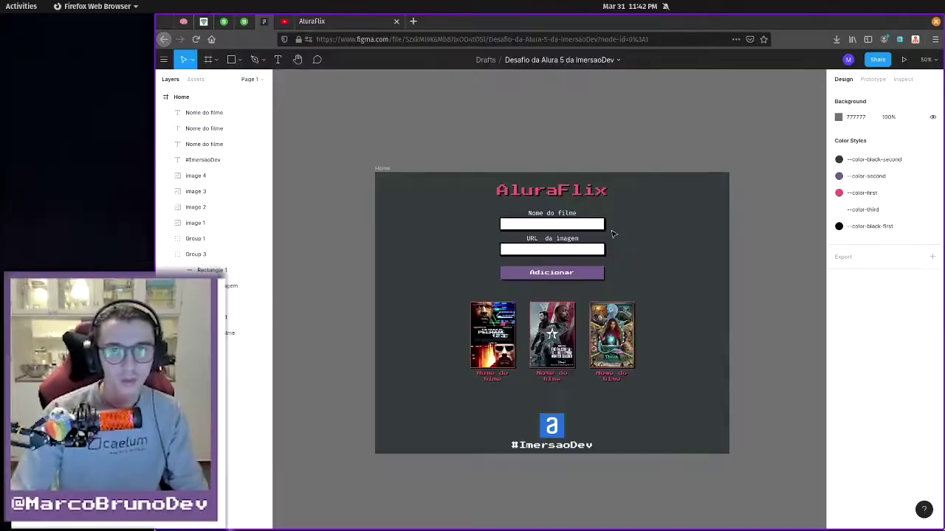
left_click_drag(662, 346, 680, 337)
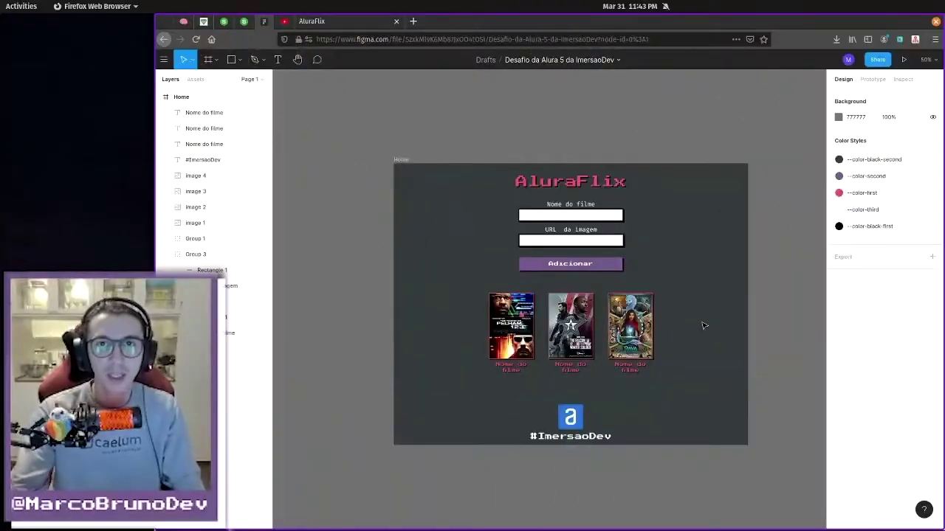
left_click_drag(663, 269, 654, 245)
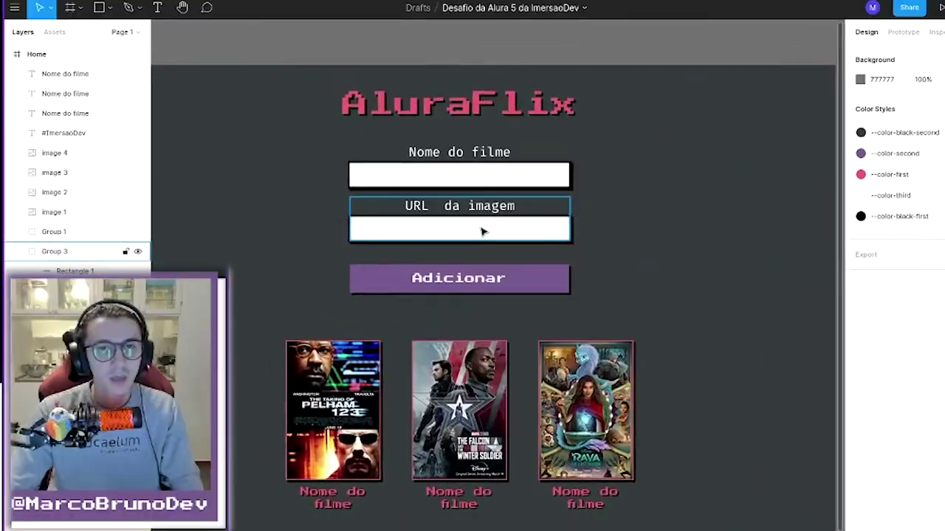
Step: Delete the extra space after 'URL' so the label reads 'URL da imagem' at 195×33
left_click(453, 209)
double_click(452, 209)
left_click(452, 208)
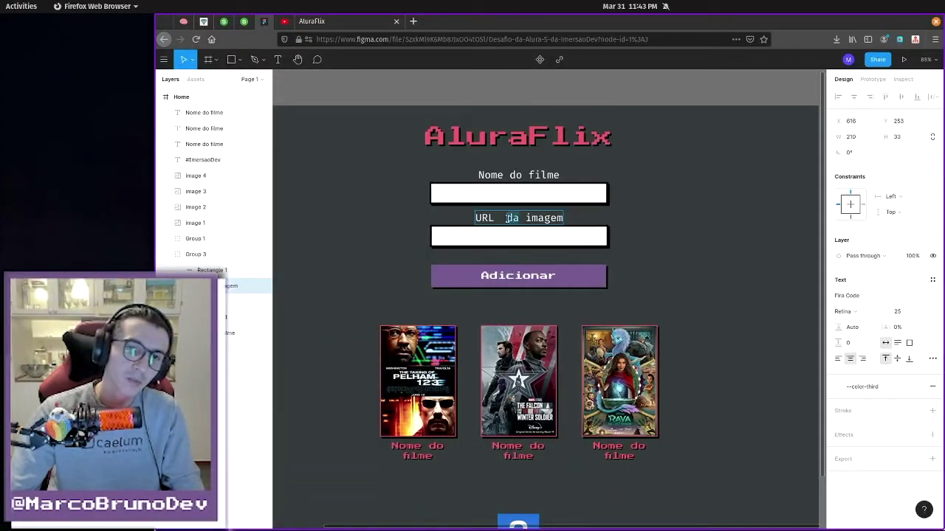
key("Escape")
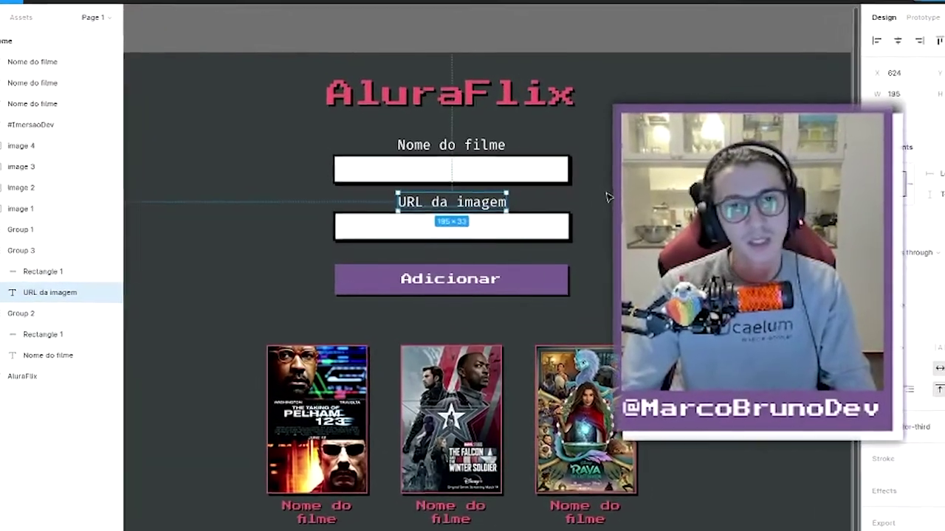
left_click(685, 345)
scroll(679, 324, "down", 3)
scroll(675, 305, "down", 2)
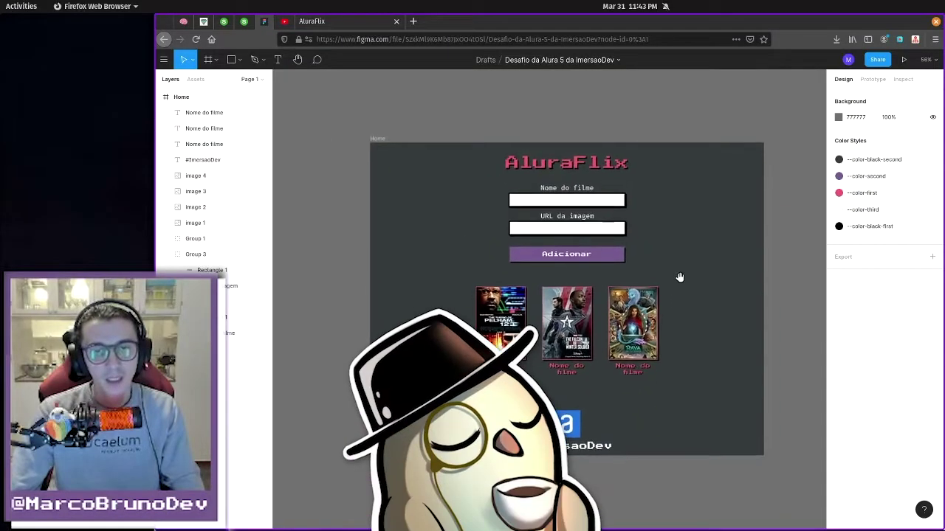